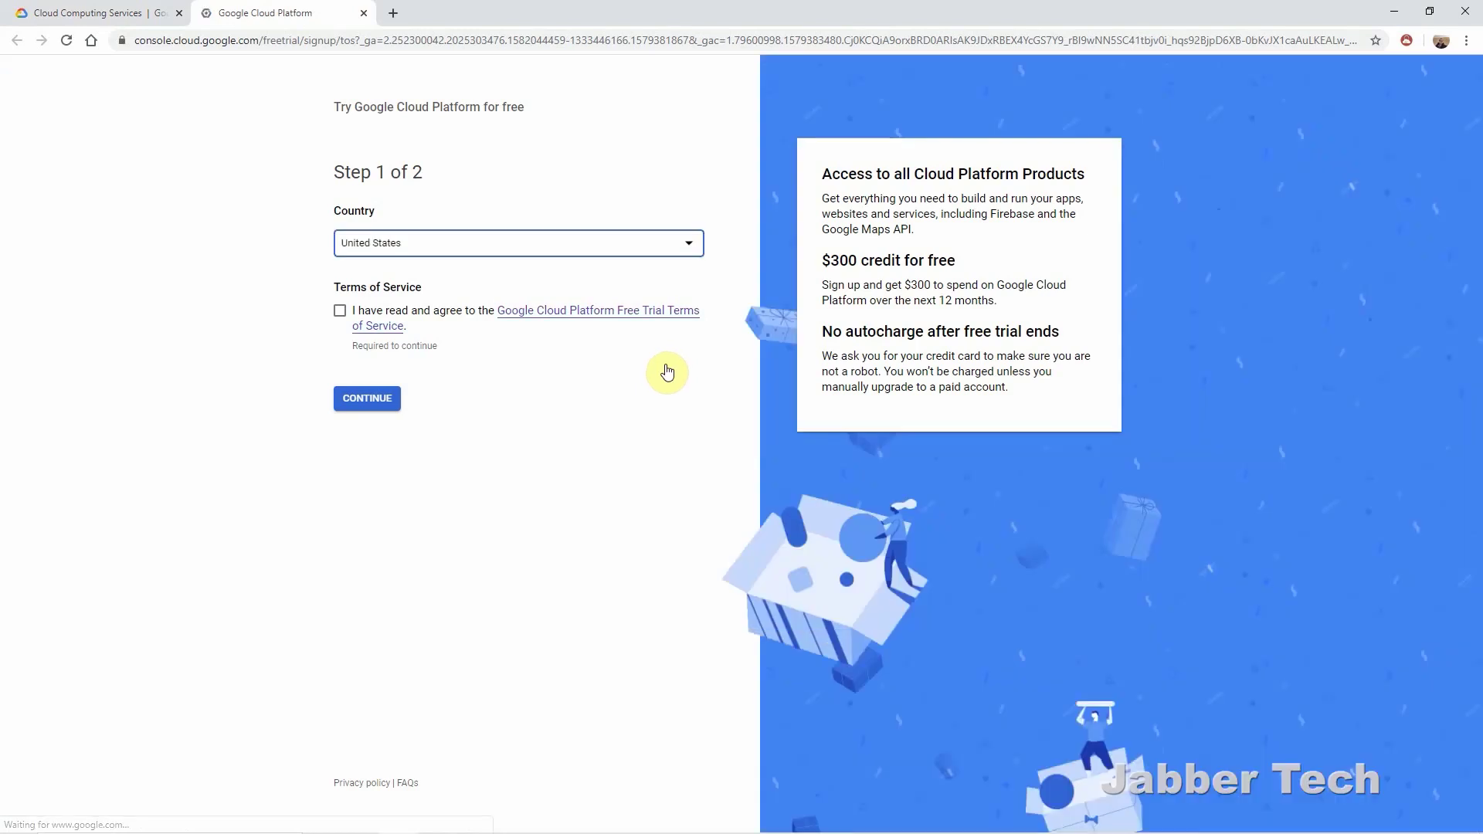
# - Accept the free trial terms of service, complete the Google Cloud Platform free trial signup, and dismiss the welcome message
pyautogui.click(340, 311)
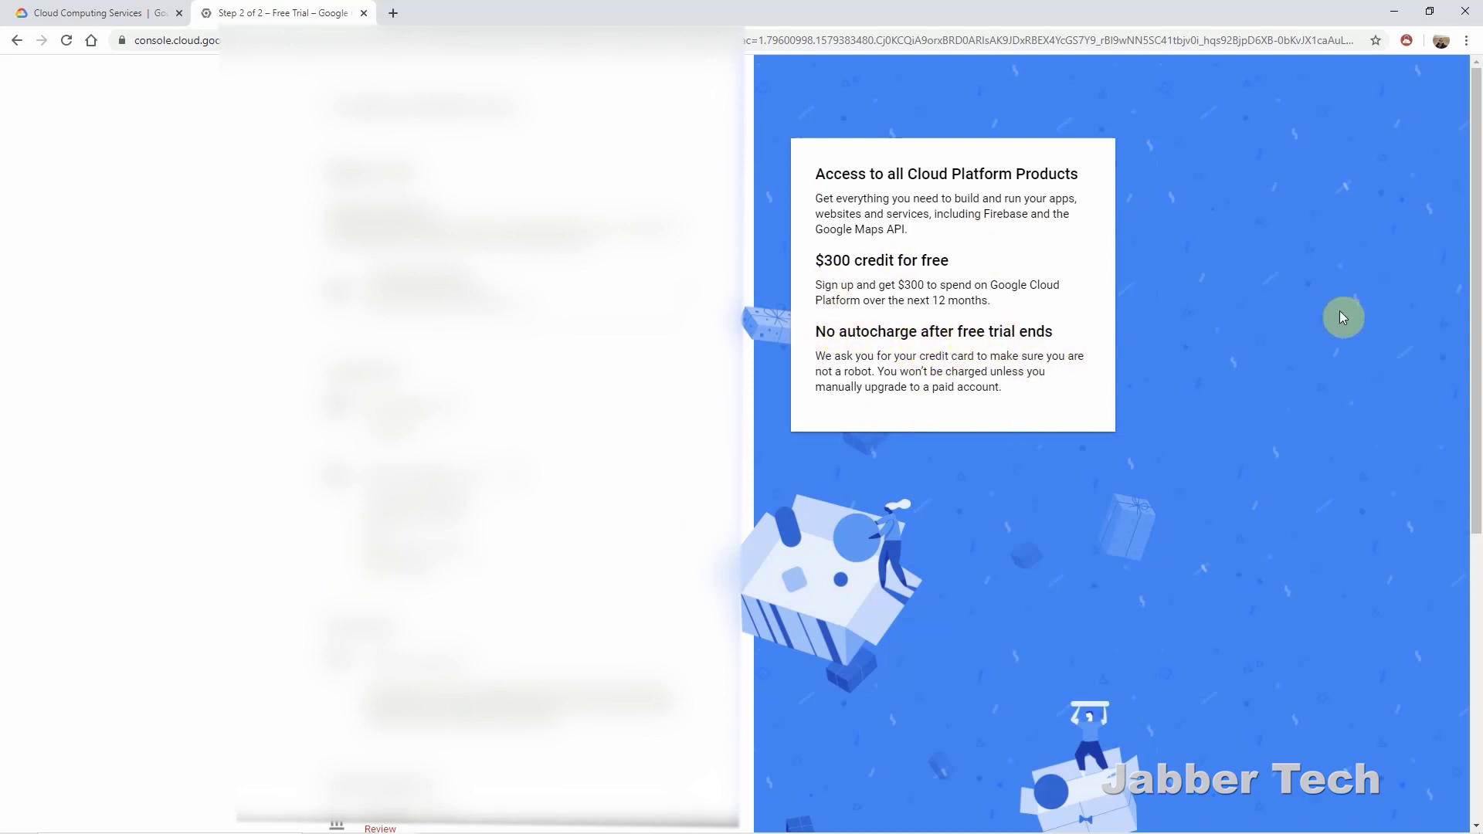
pyautogui.moveTo(1477, 370); pyautogui.dragTo(1462, 618)
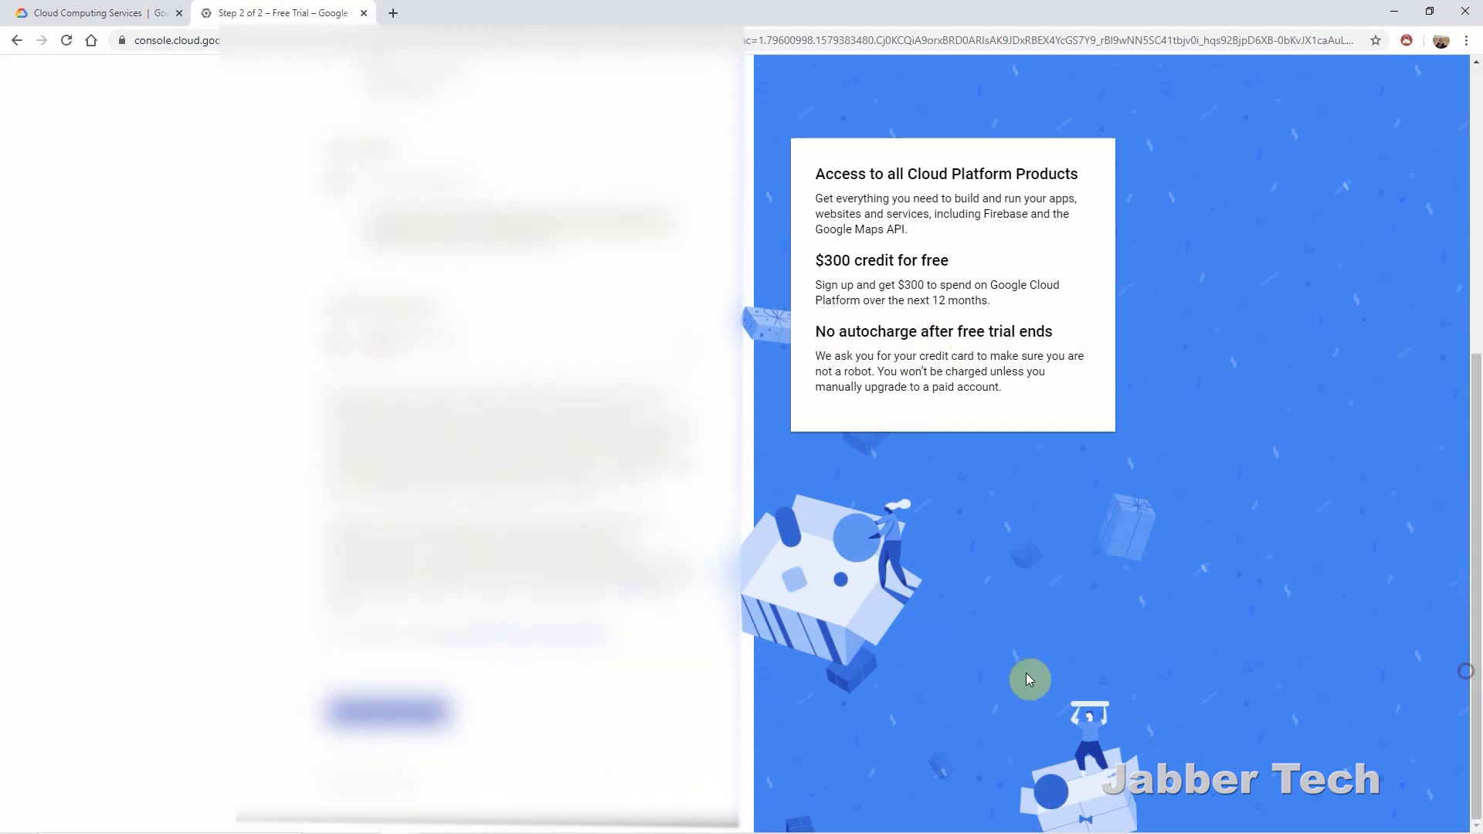
pyautogui.click(429, 711)
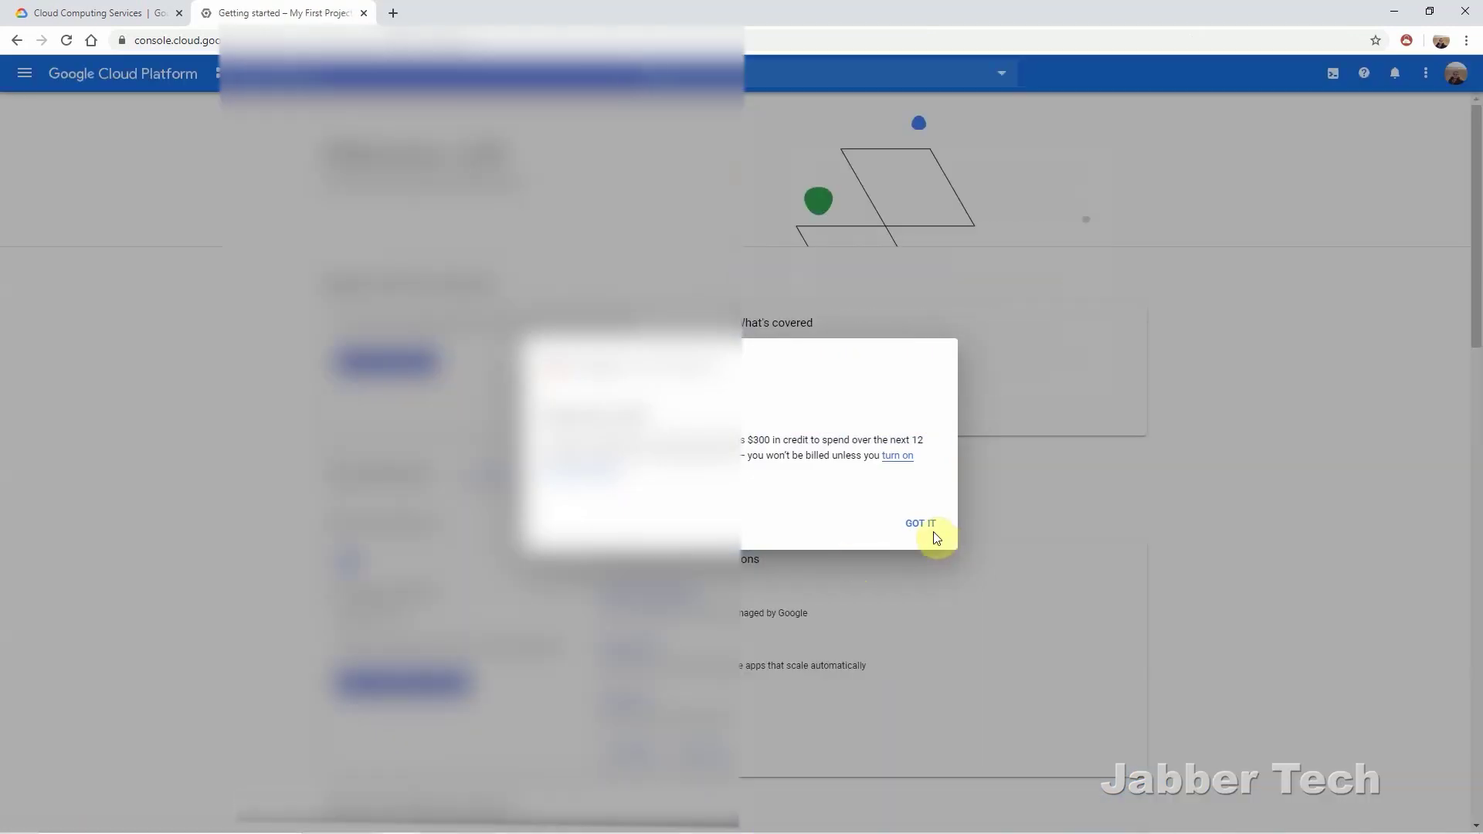
pyautogui.click(931, 529)
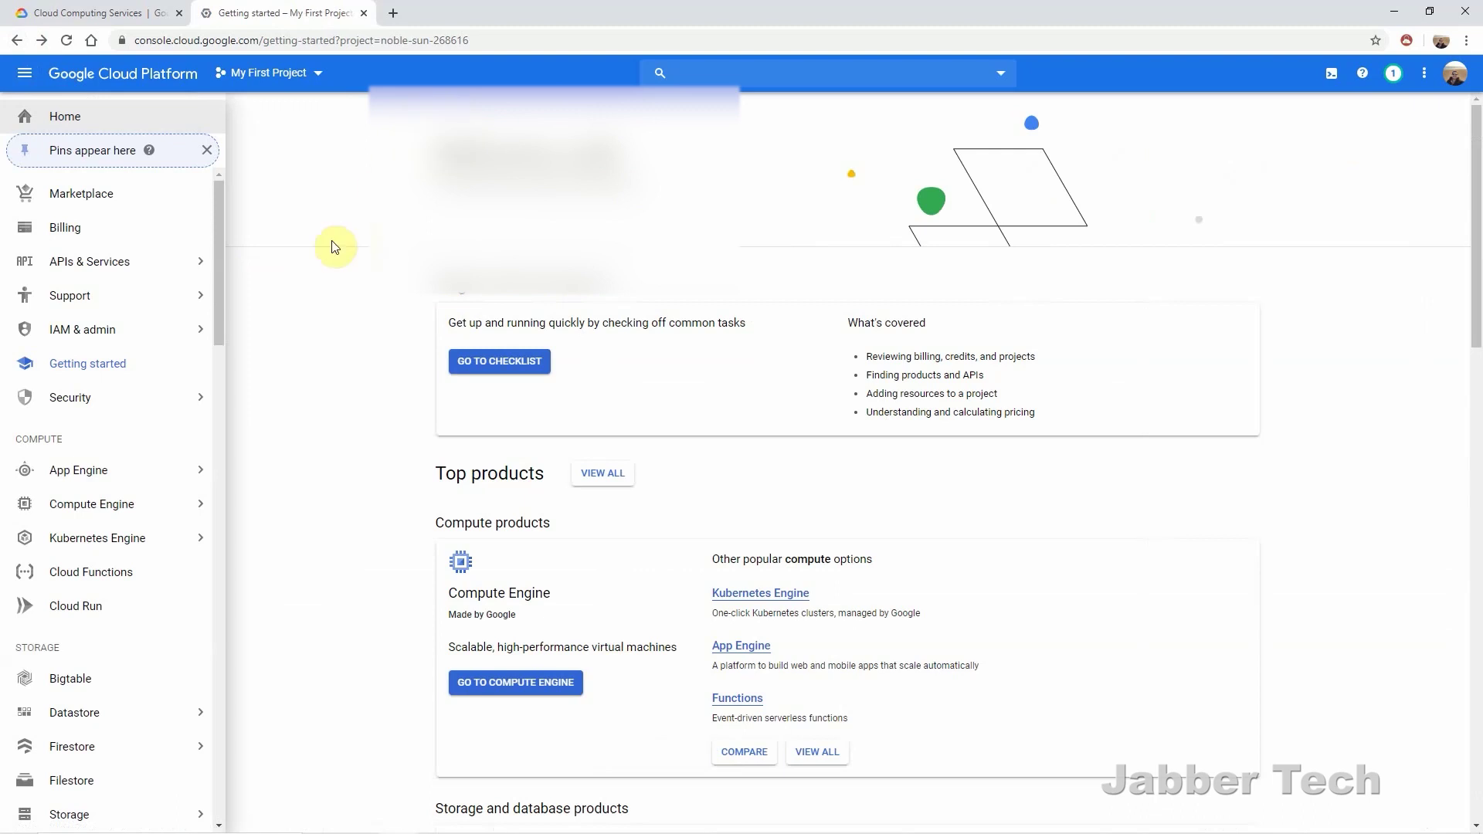
# - Find the Google Assistant API in the API Library by searching for "google assistant" and enable it for My First Project
pyautogui.click(117, 272)
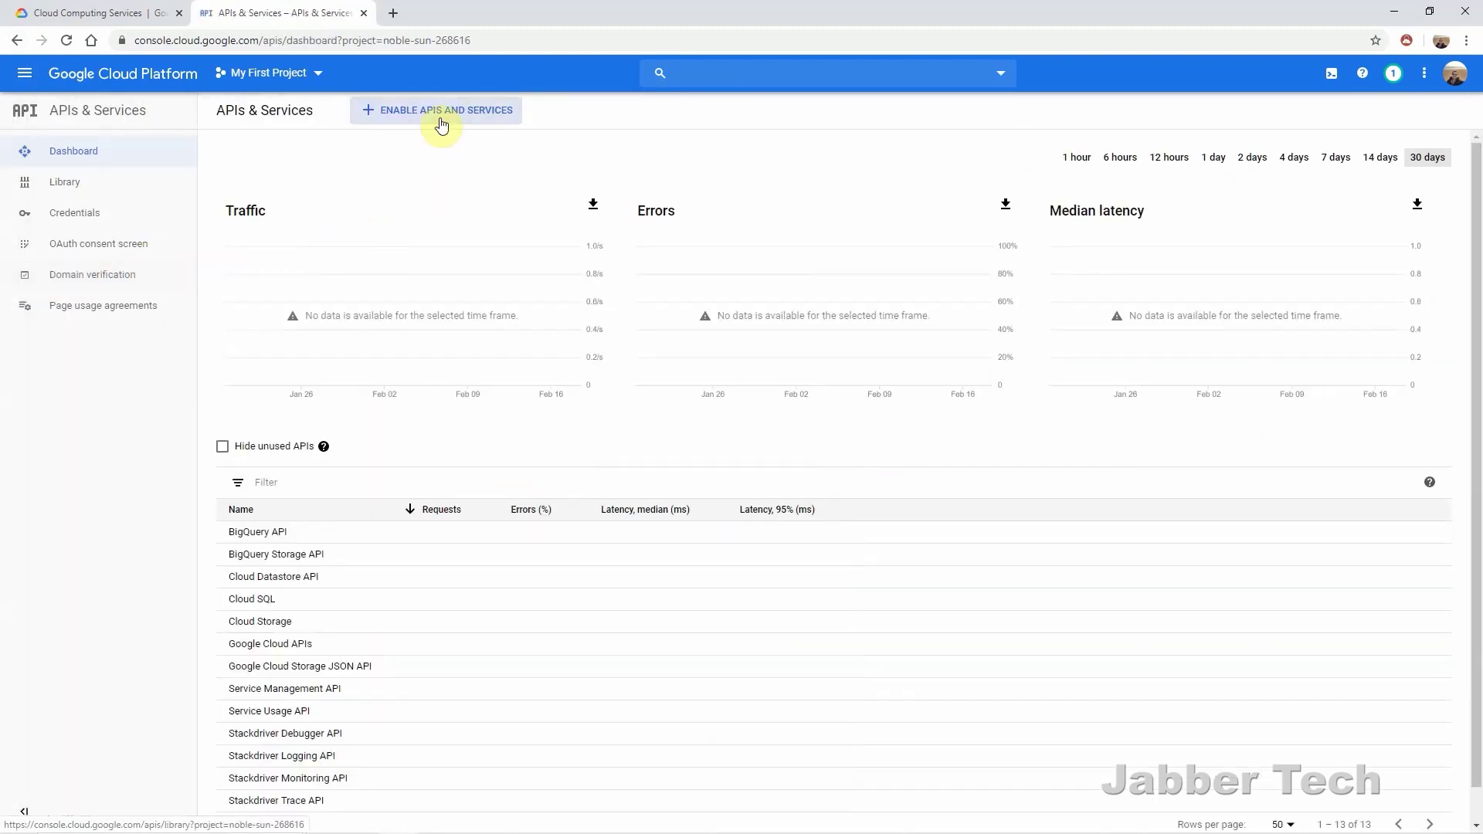
pyautogui.click(493, 118)
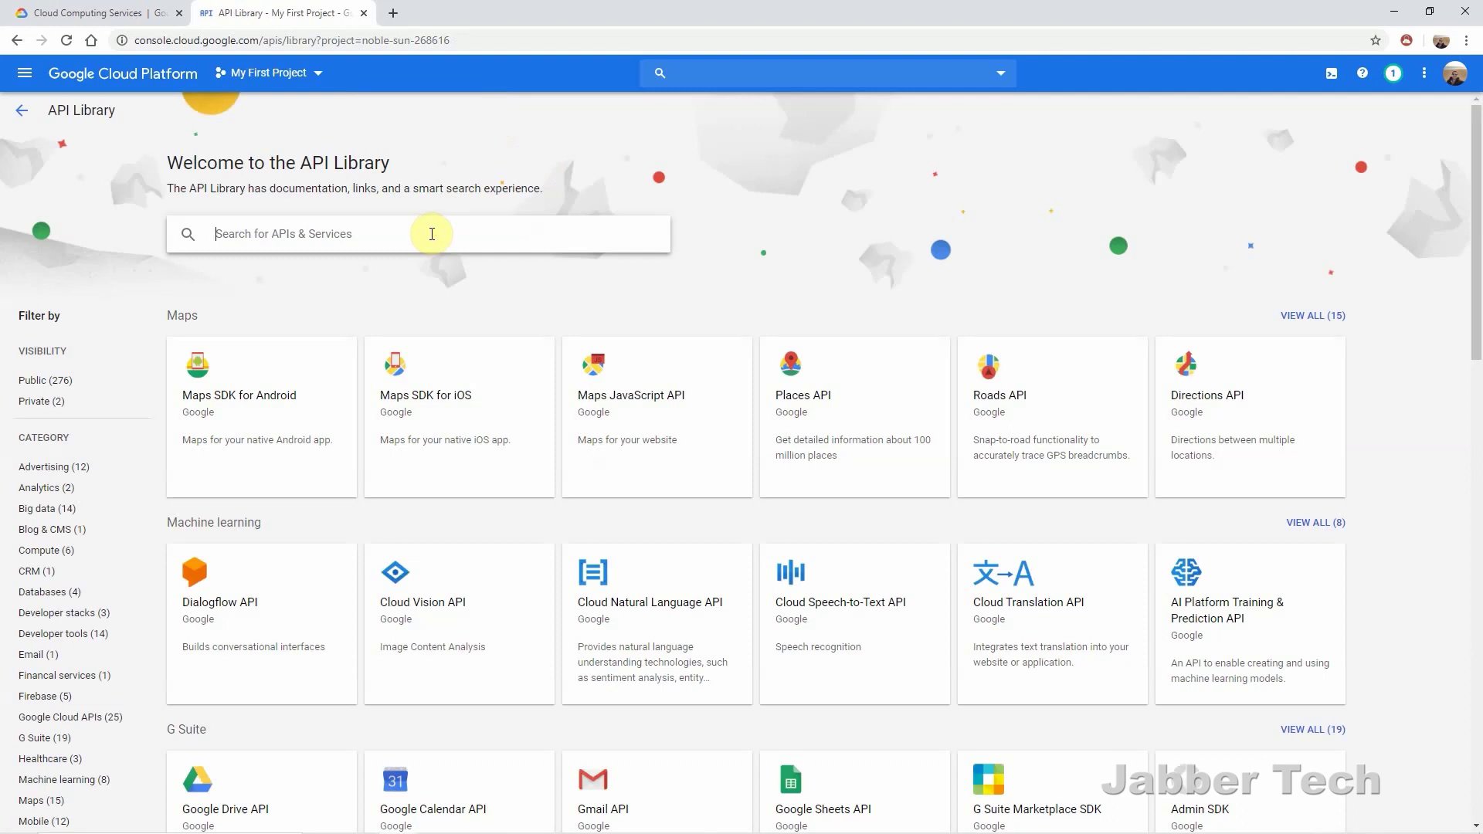
pyautogui.click(432, 233)
pyautogui.write('google assistant')
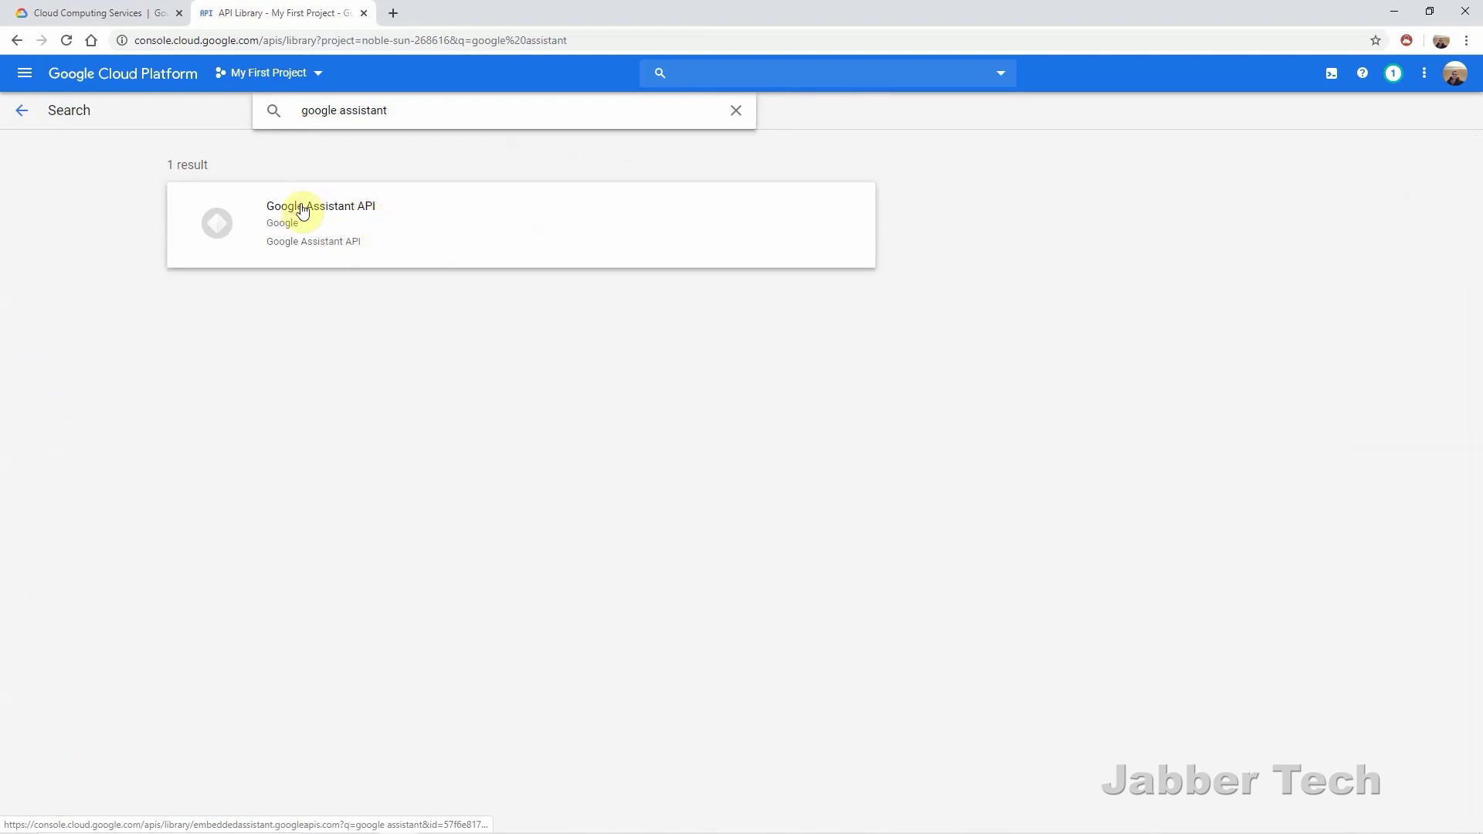
pyautogui.click(364, 245)
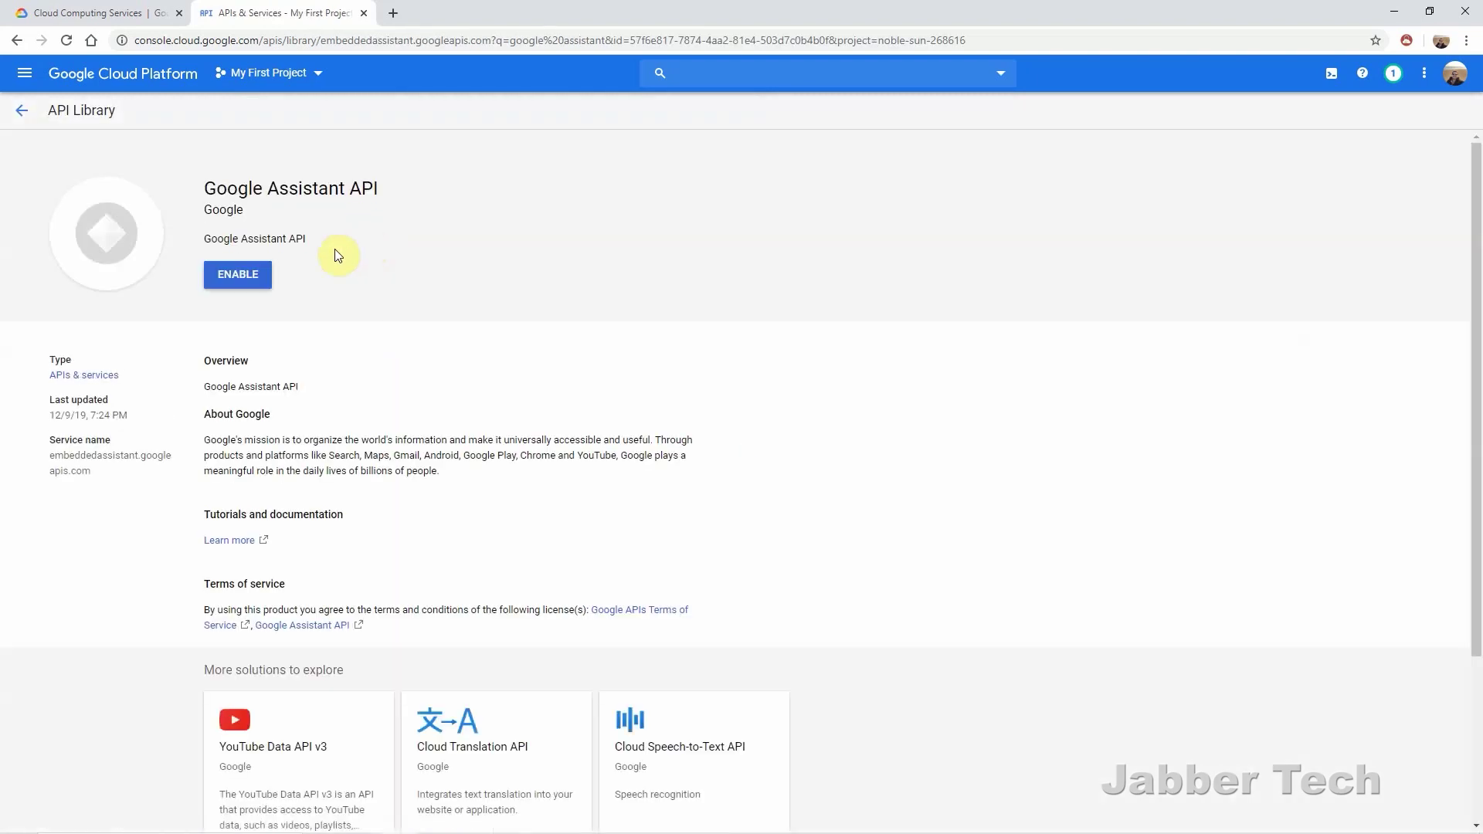
pyautogui.click(260, 280)
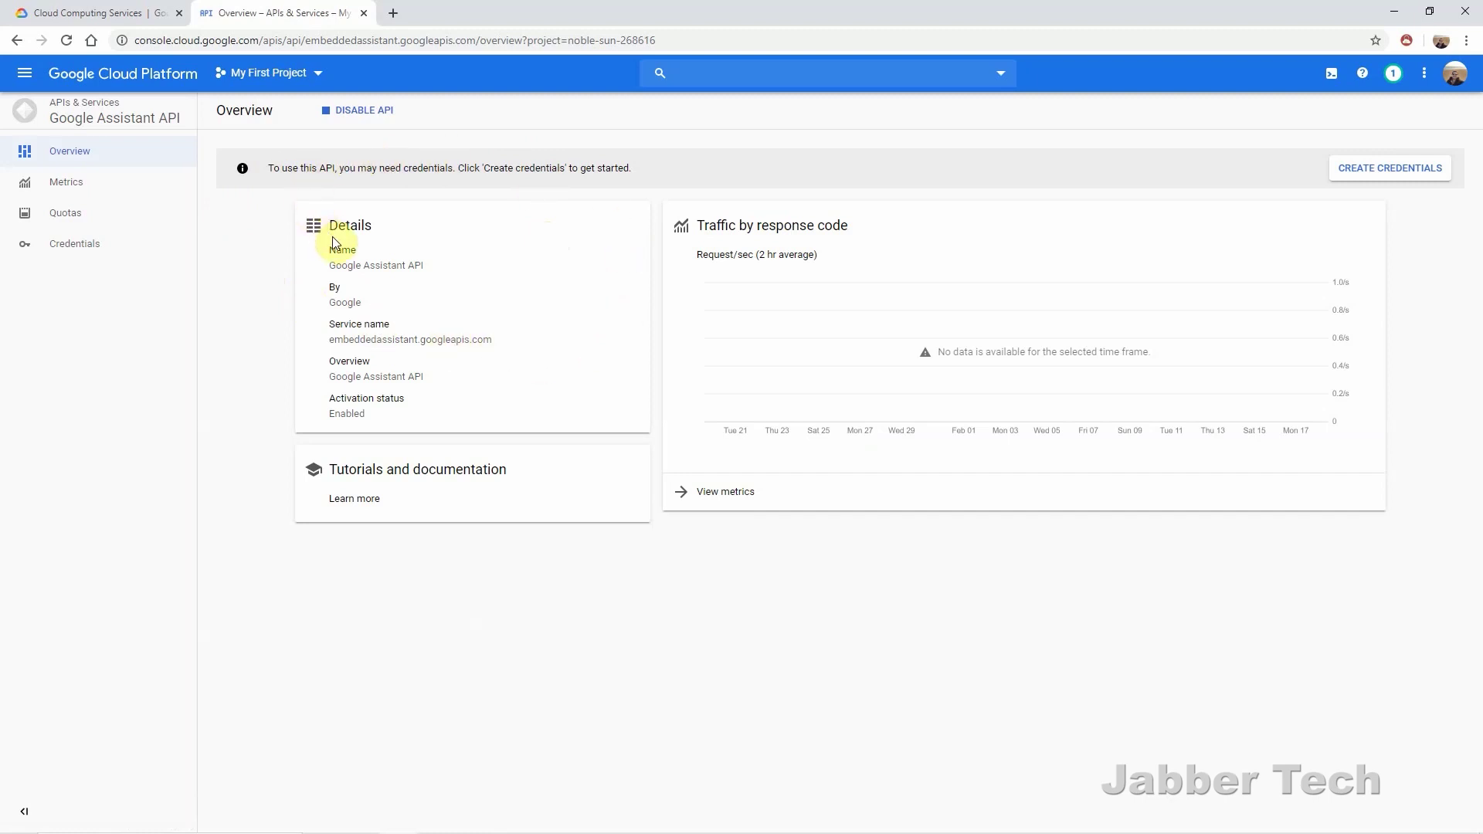
# - Fill in the credentials wizard for the Google Assistant API, with calls made from Android and access to user data
pyautogui.click(1380, 172)
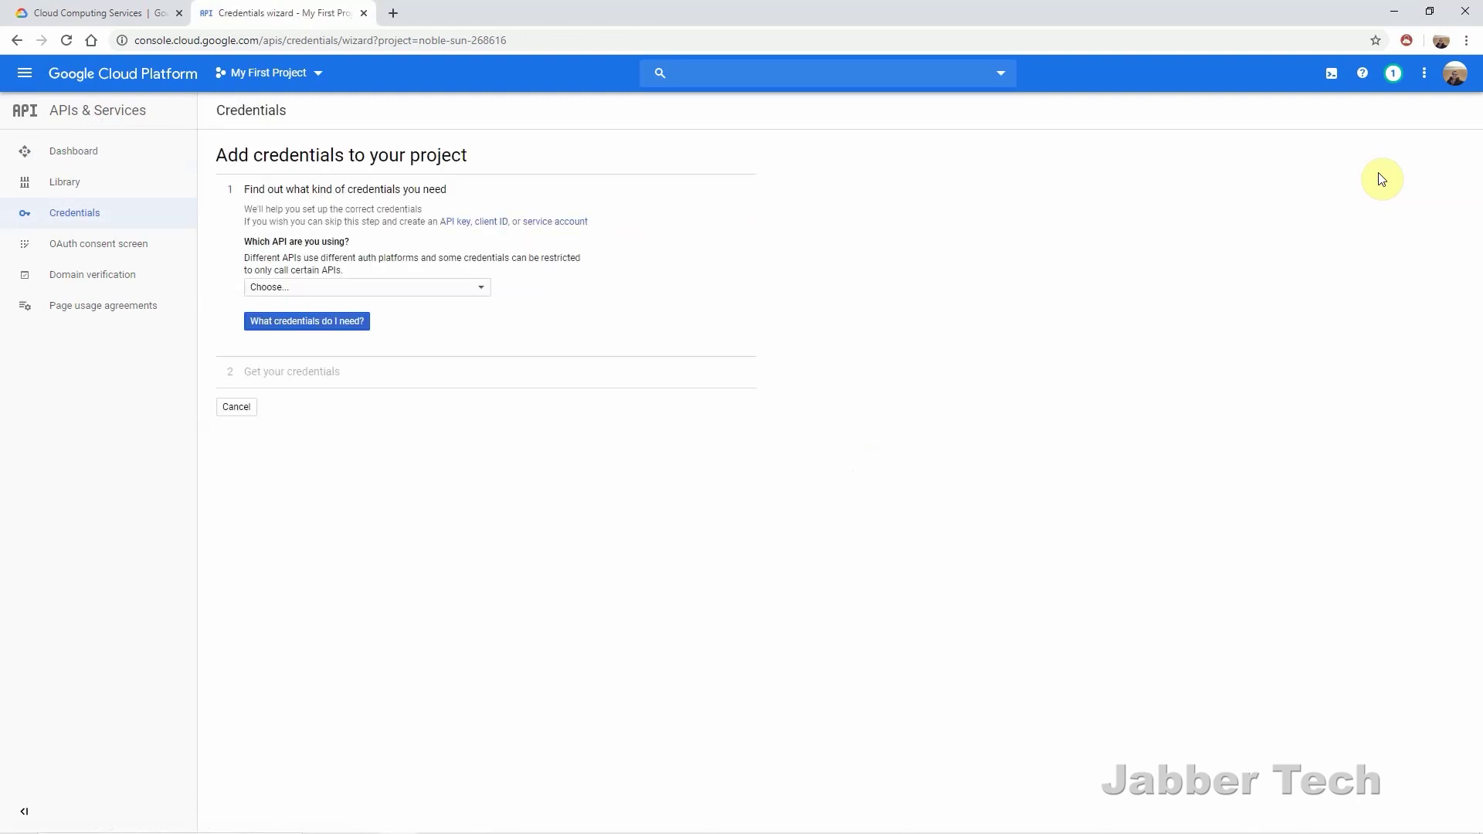
pyautogui.click(471, 290)
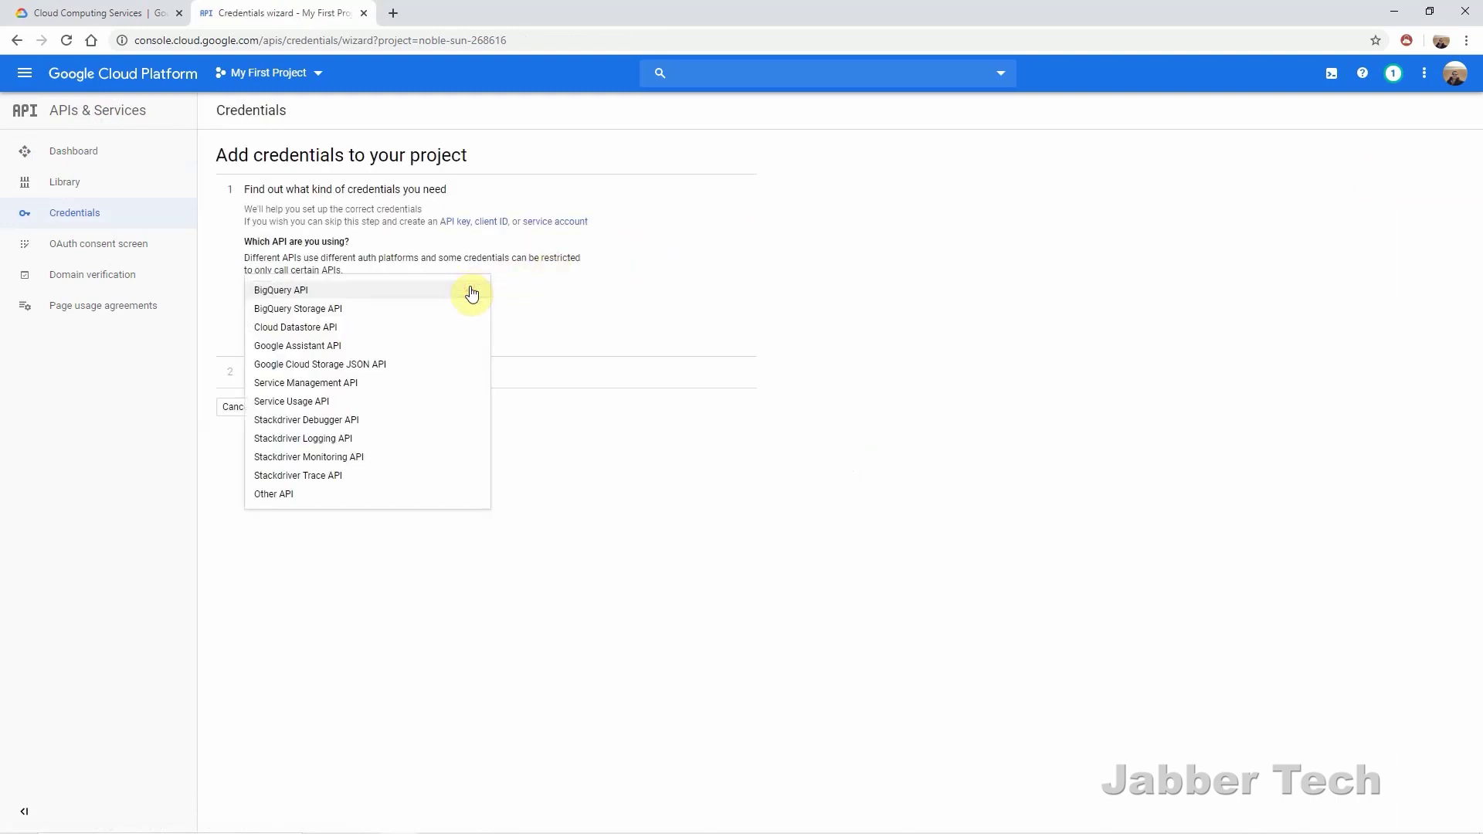
pyautogui.click(412, 354)
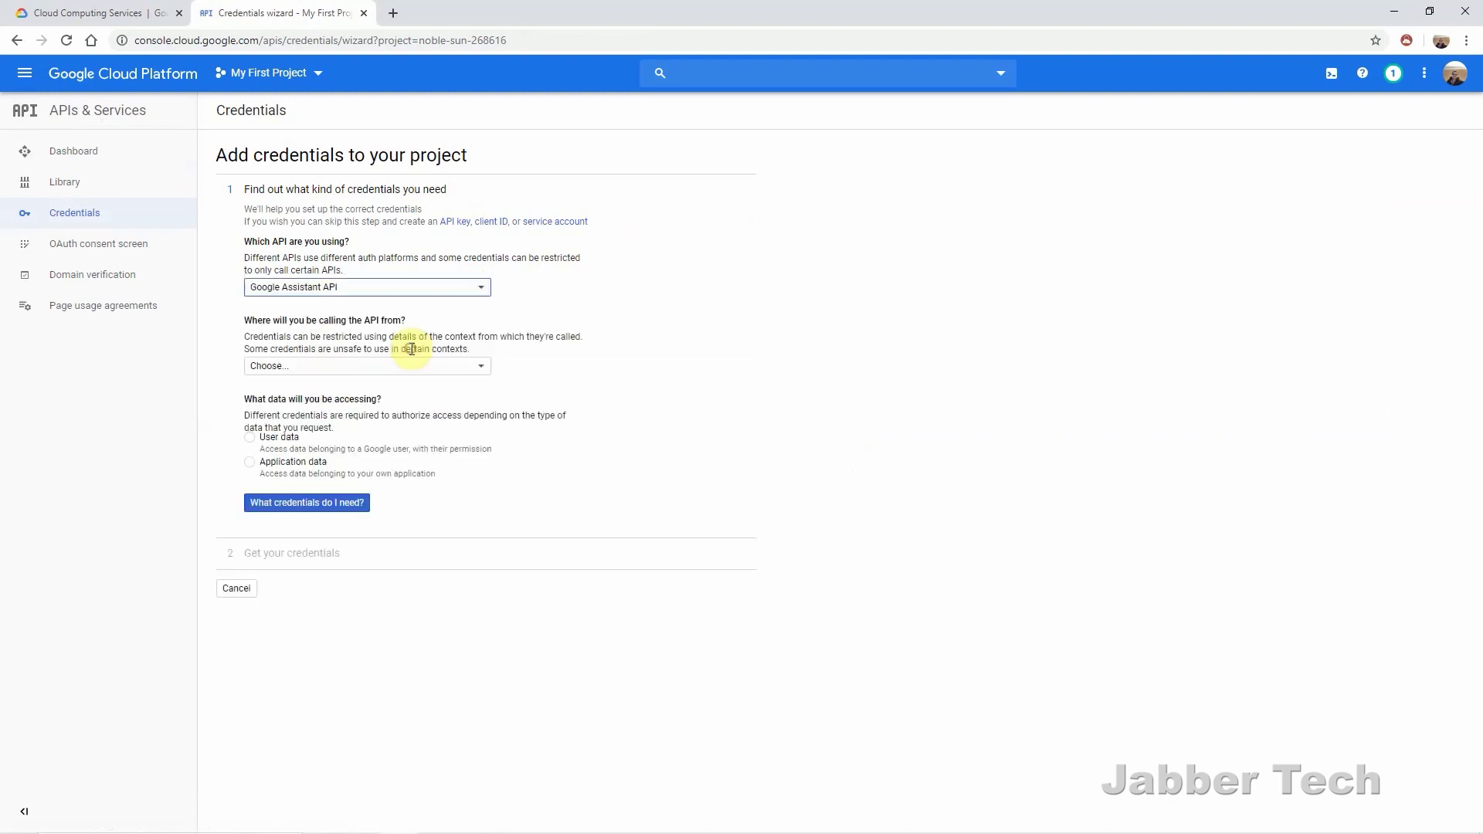
pyautogui.click(376, 366)
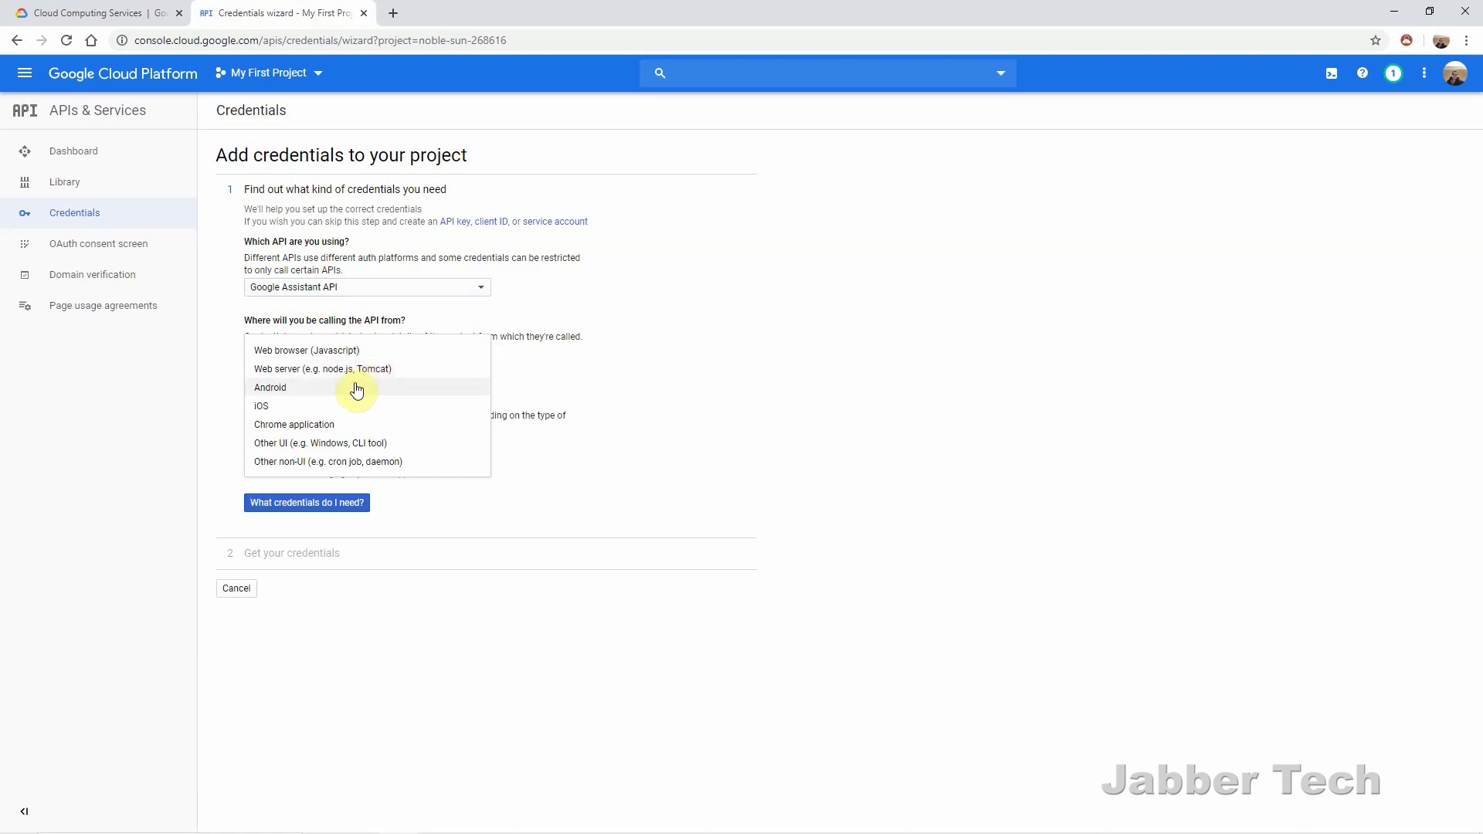
pyautogui.click(356, 389)
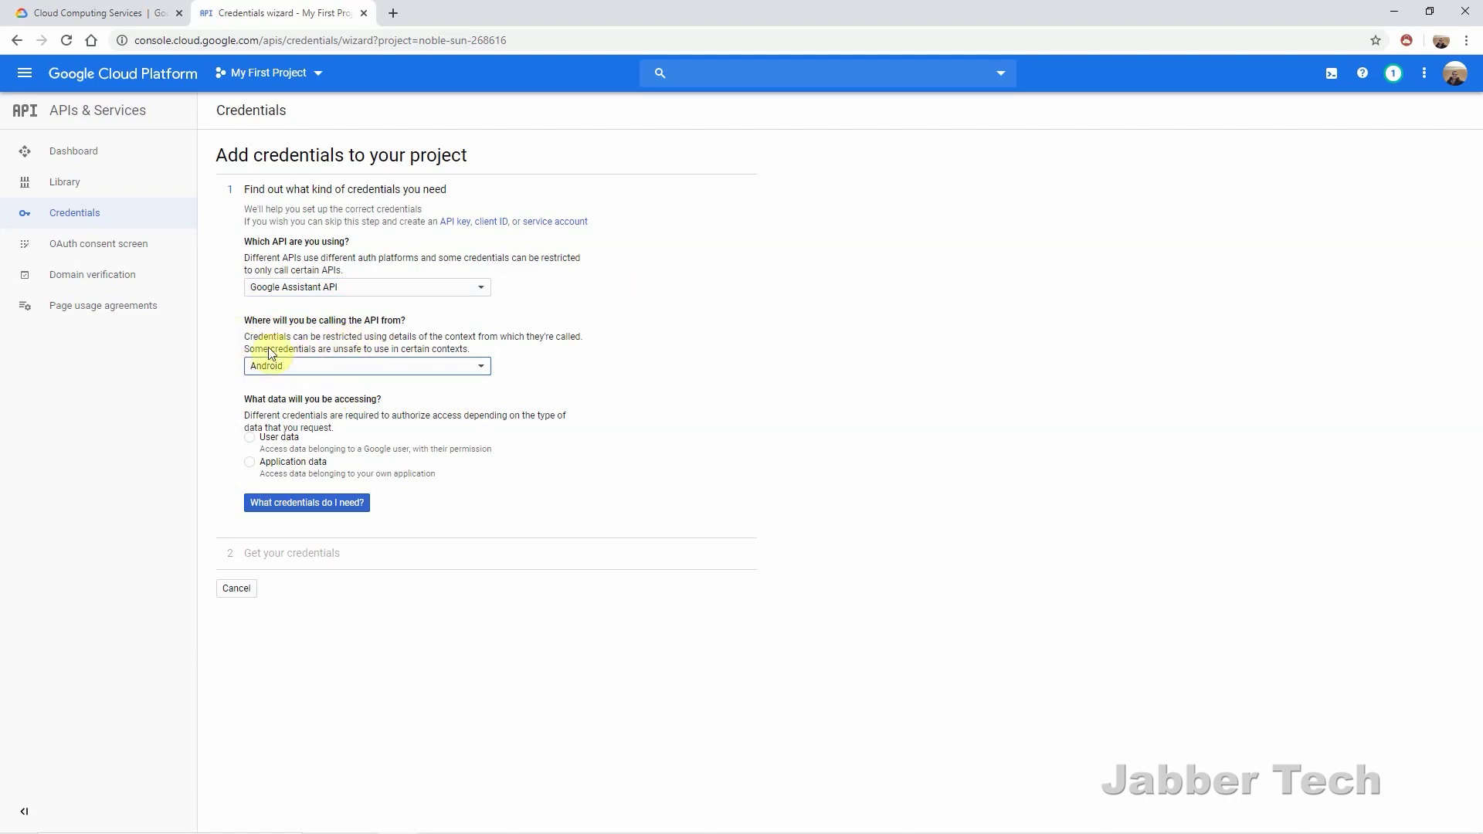
pyautogui.click(251, 438)
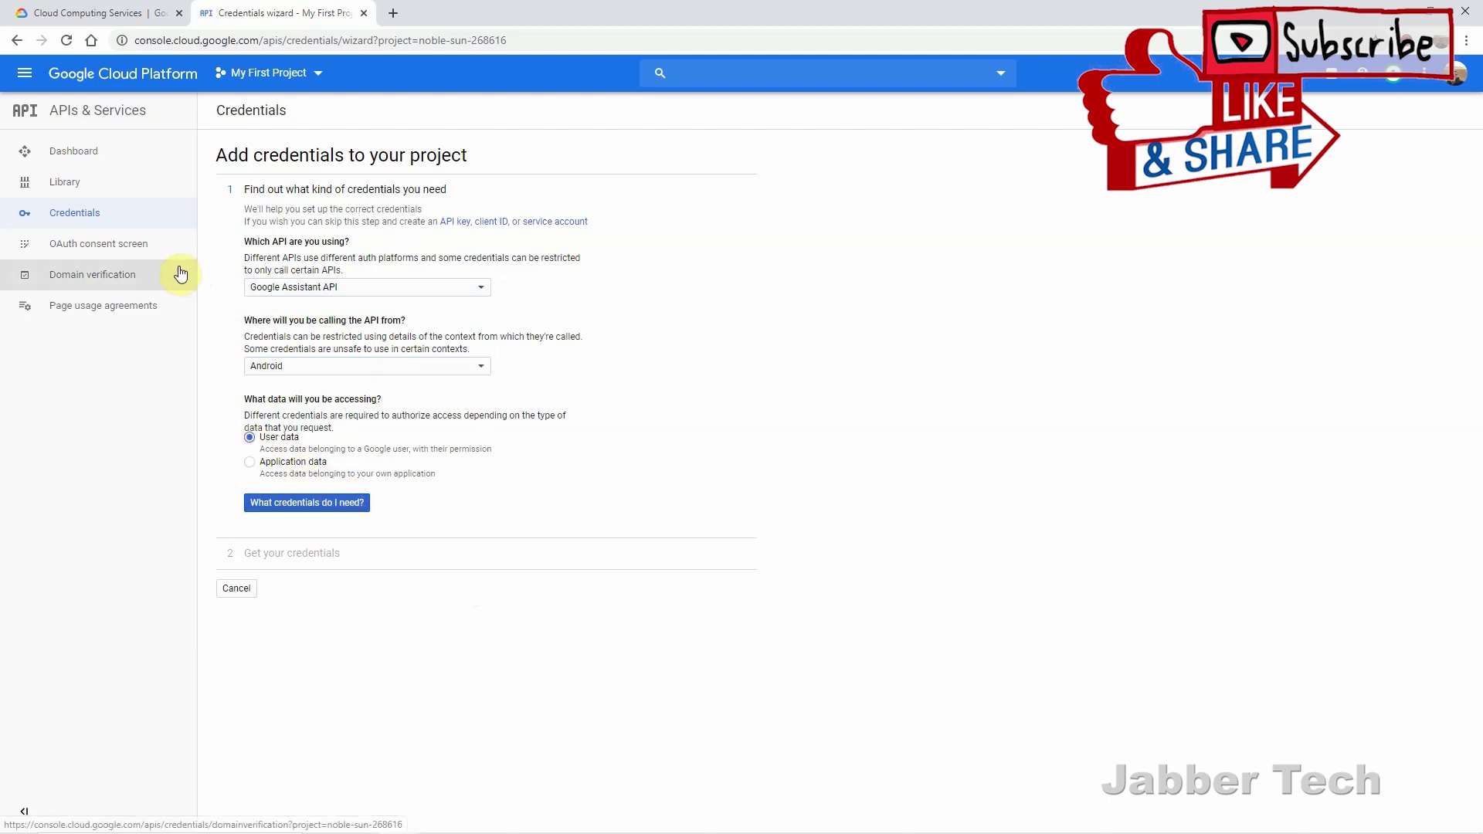
# - Create an OAuth consent screen for external users with the application name "gassist"
pyautogui.click(151, 252)
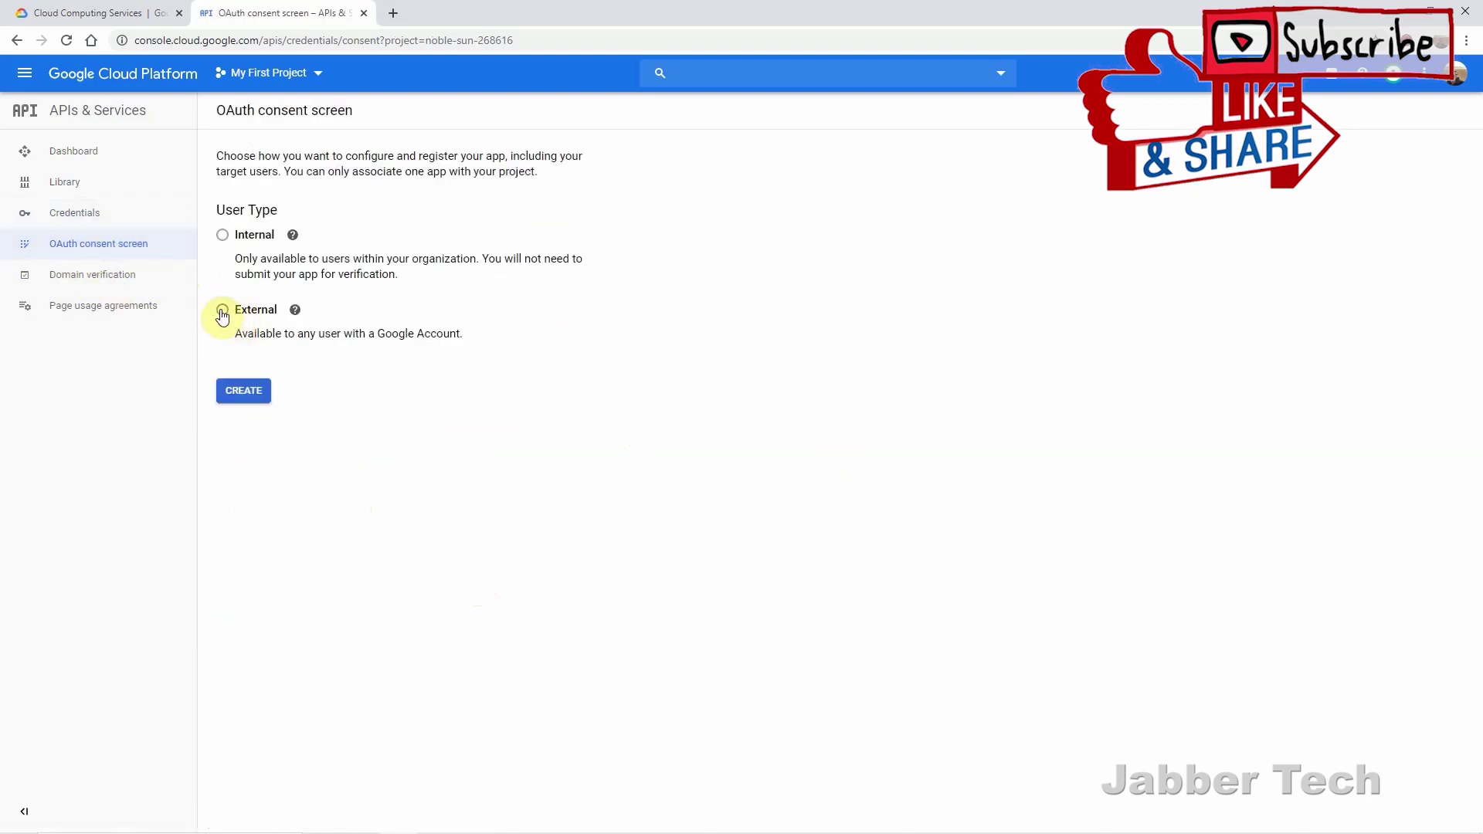
pyautogui.click(222, 312)
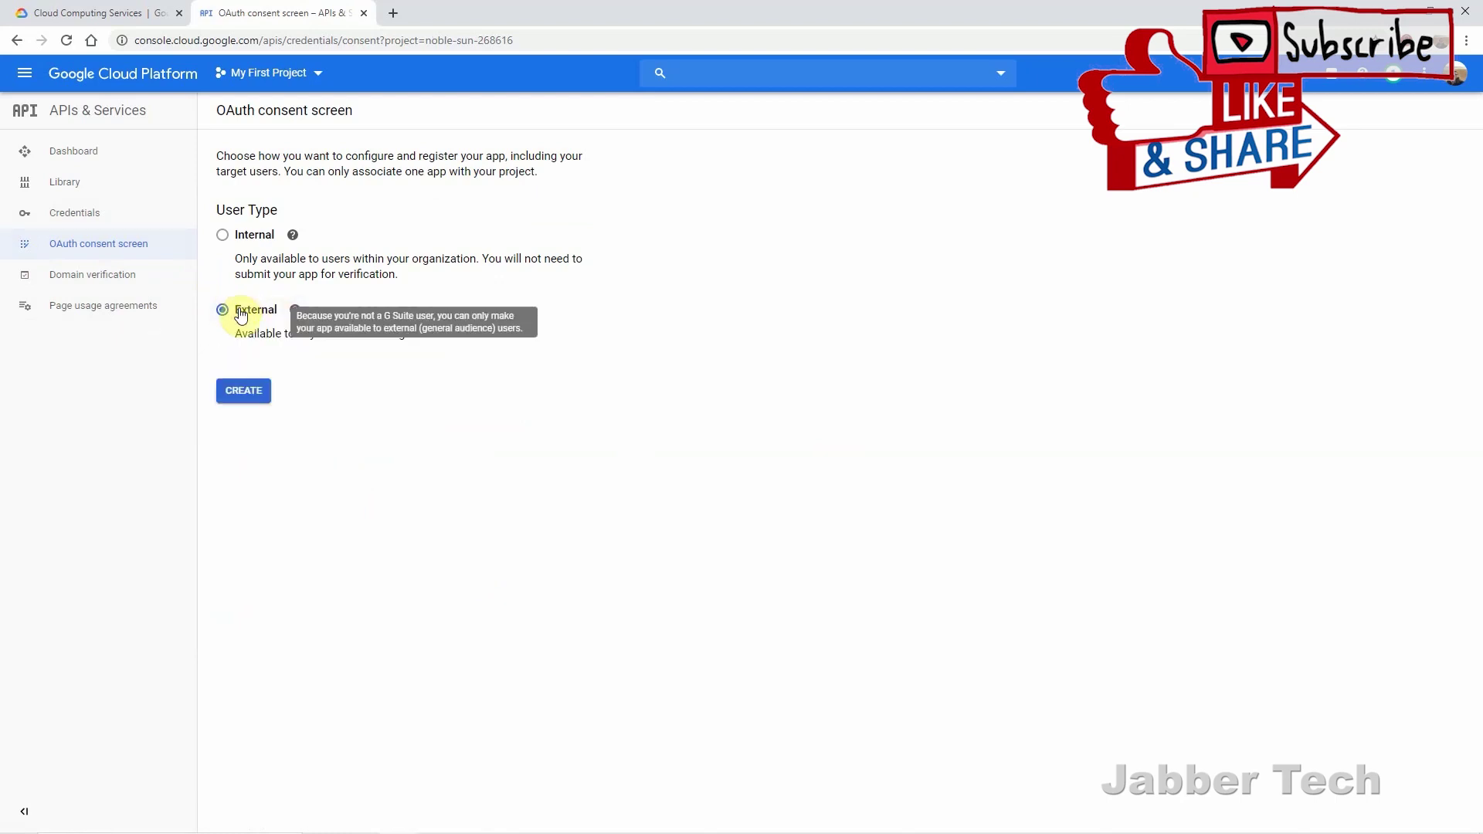
pyautogui.click(261, 394)
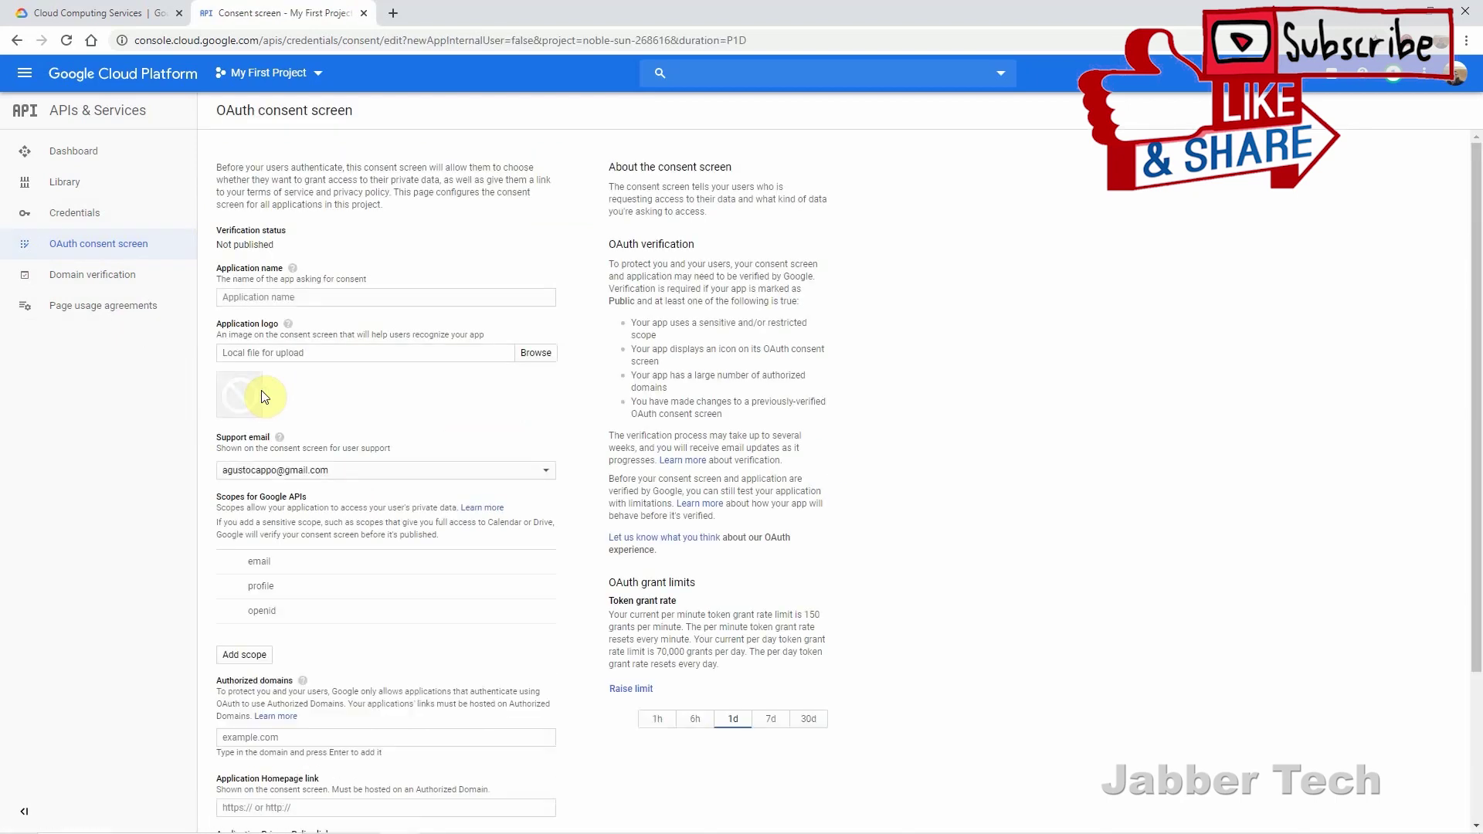
pyautogui.click(348, 300)
pyautogui.write('g')
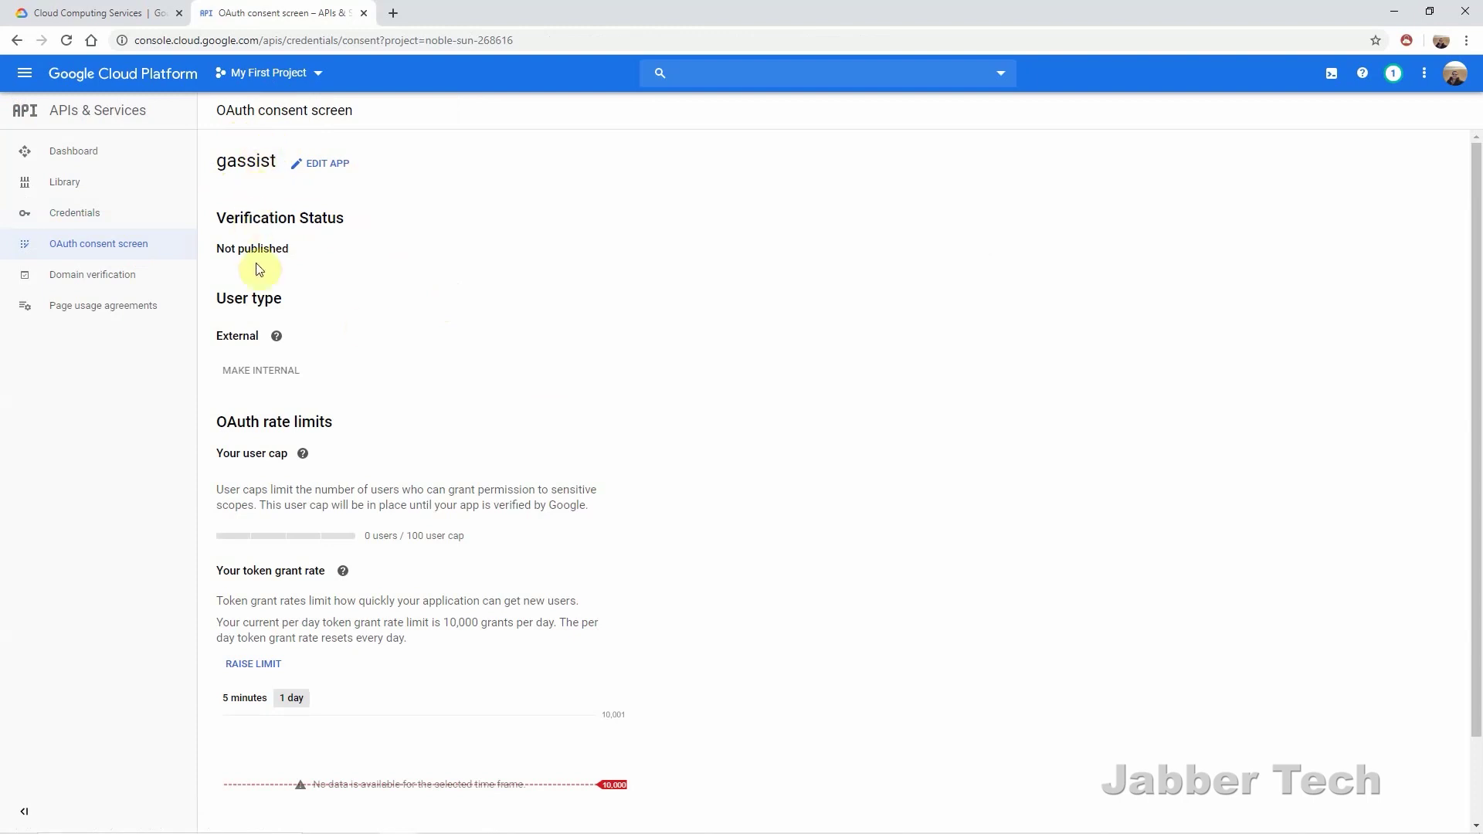
# - Create an OAuth client ID of application type Other, named "Gassist", and dismiss the creation notice
pyautogui.click(99, 211)
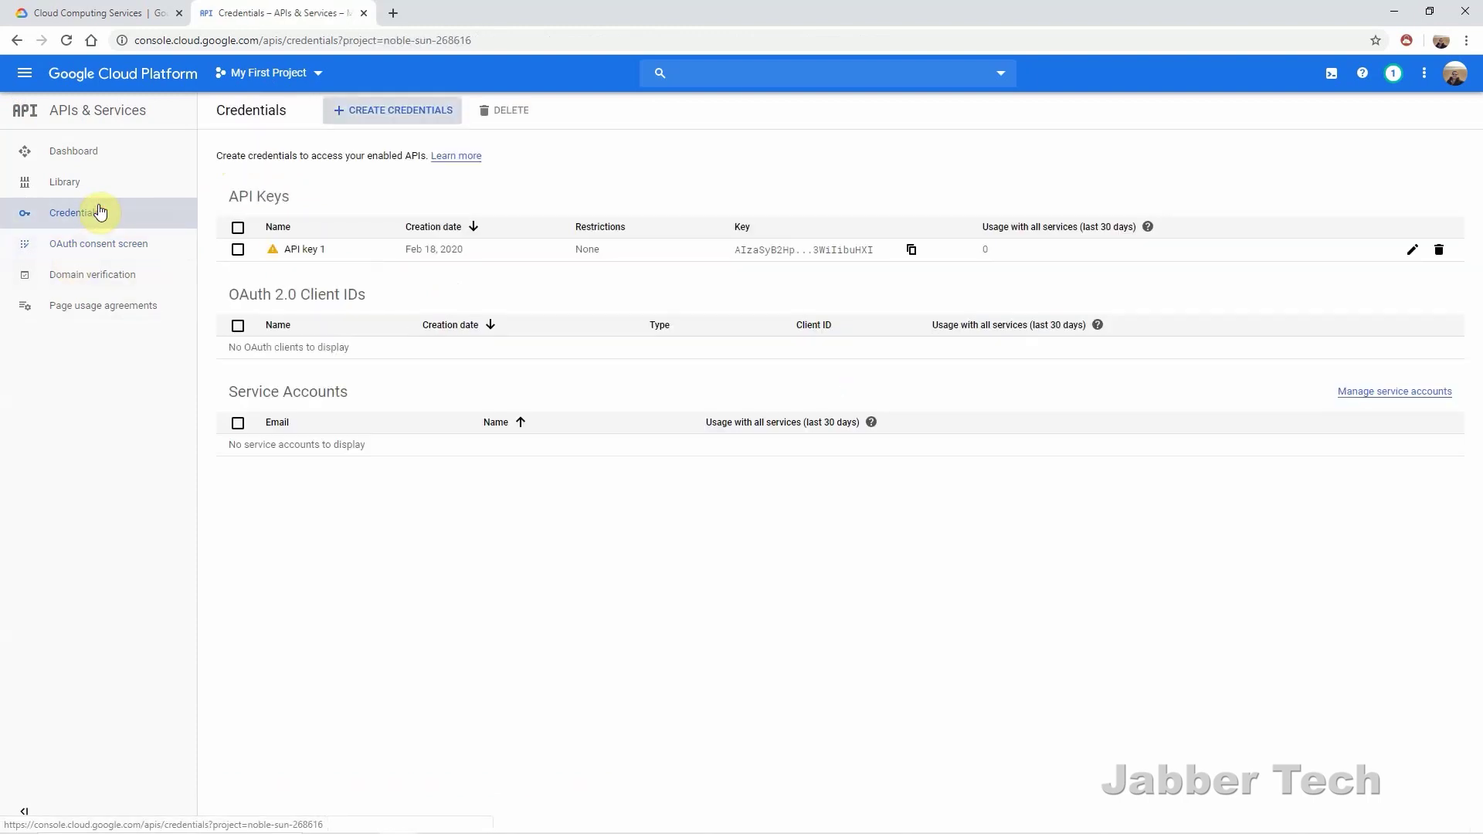
pyautogui.click(378, 110)
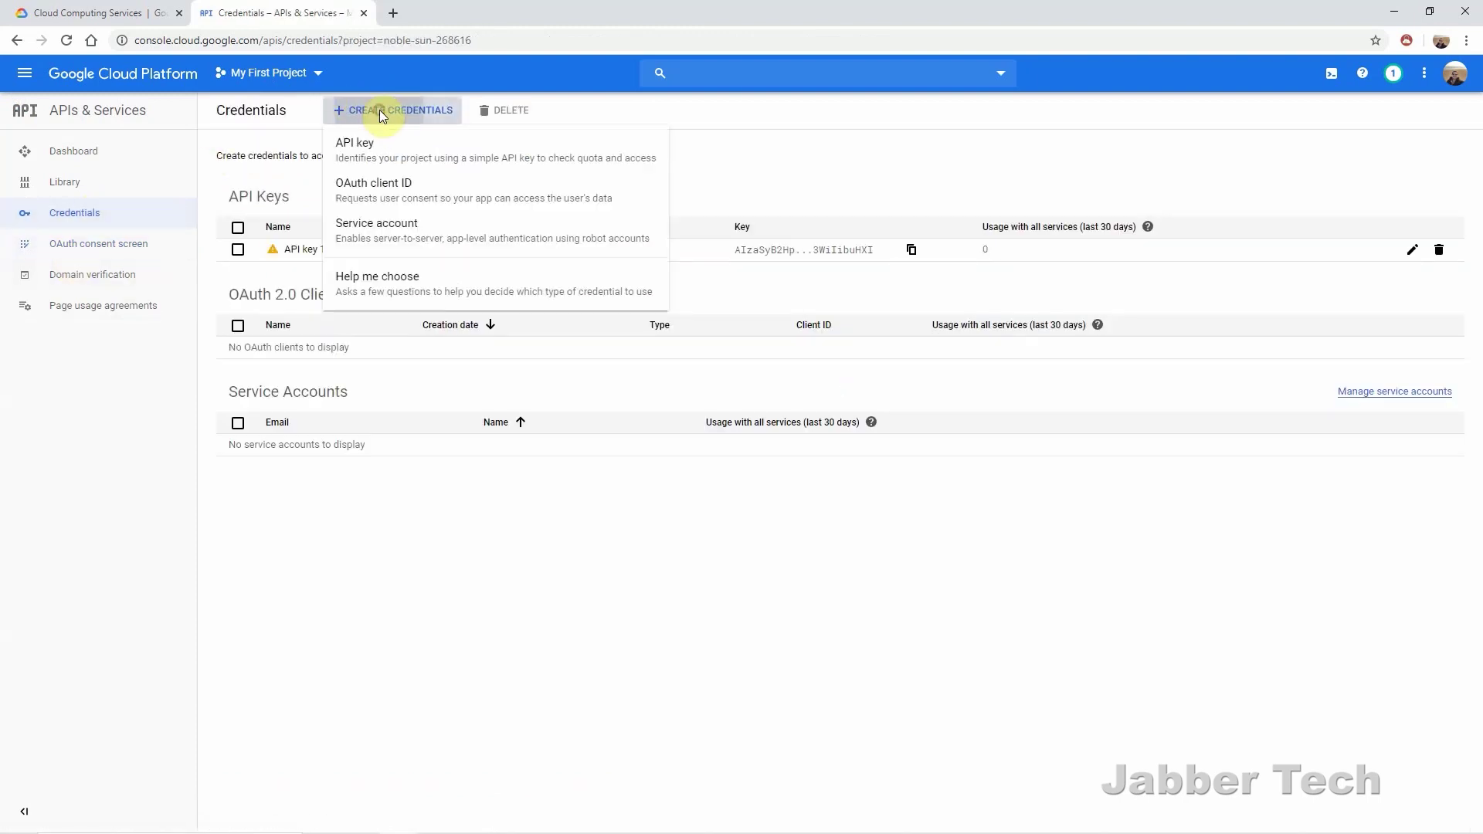
pyautogui.click(406, 198)
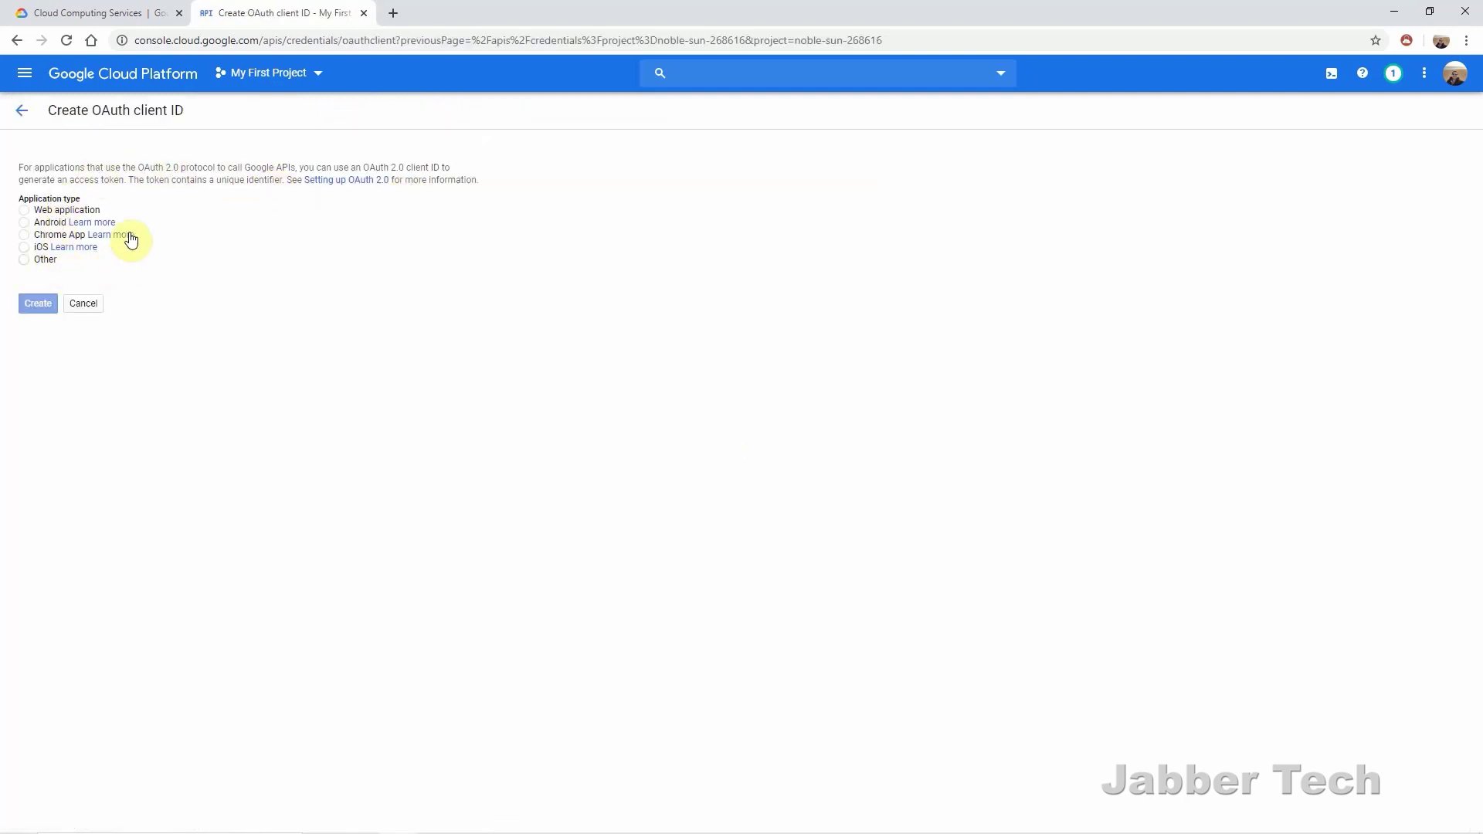
pyautogui.click(41, 260)
pyautogui.moveTo(95, 299); pyautogui.dragTo(3, 297)
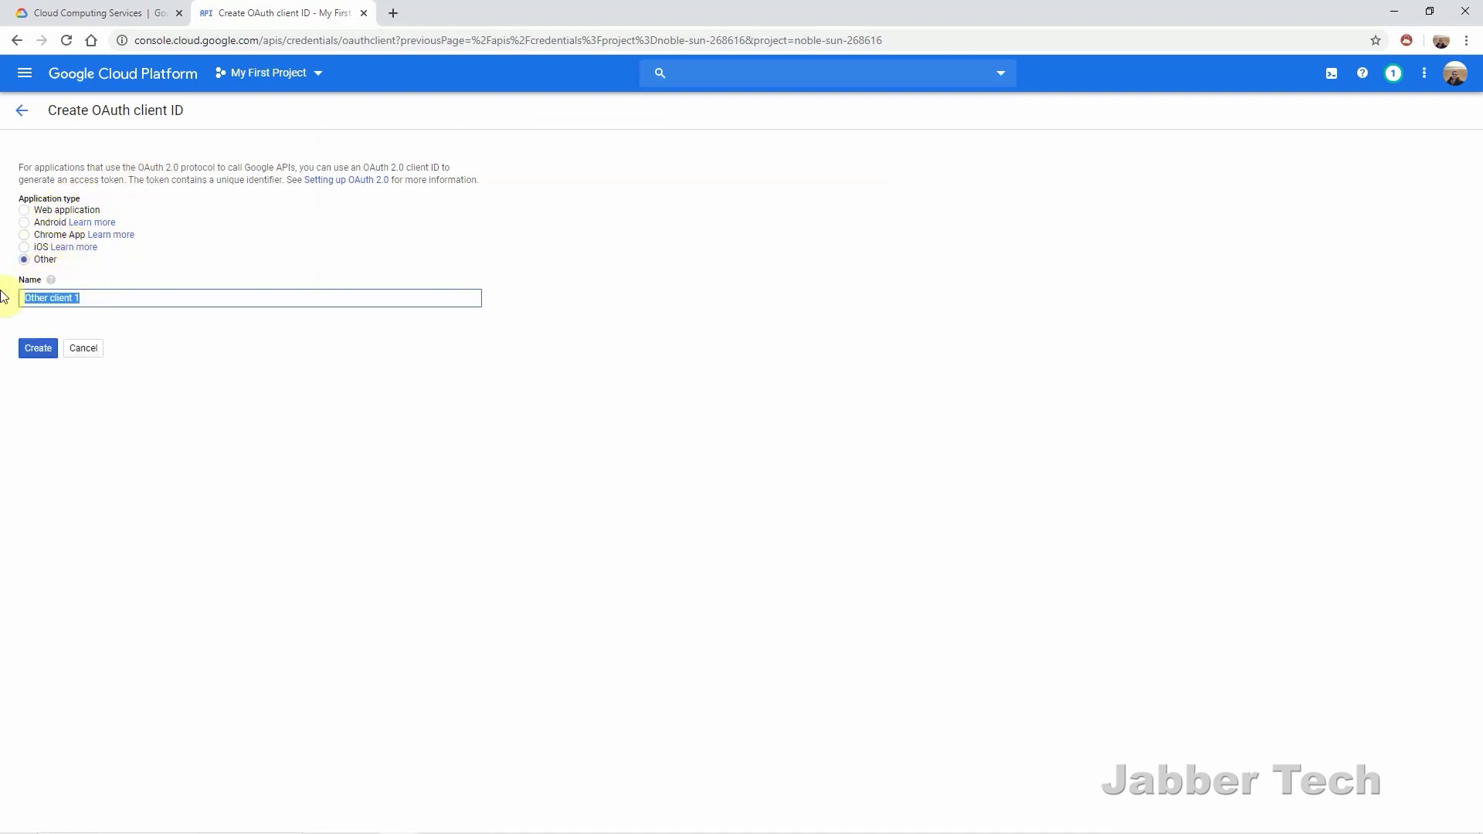
pyautogui.write('Gassist')
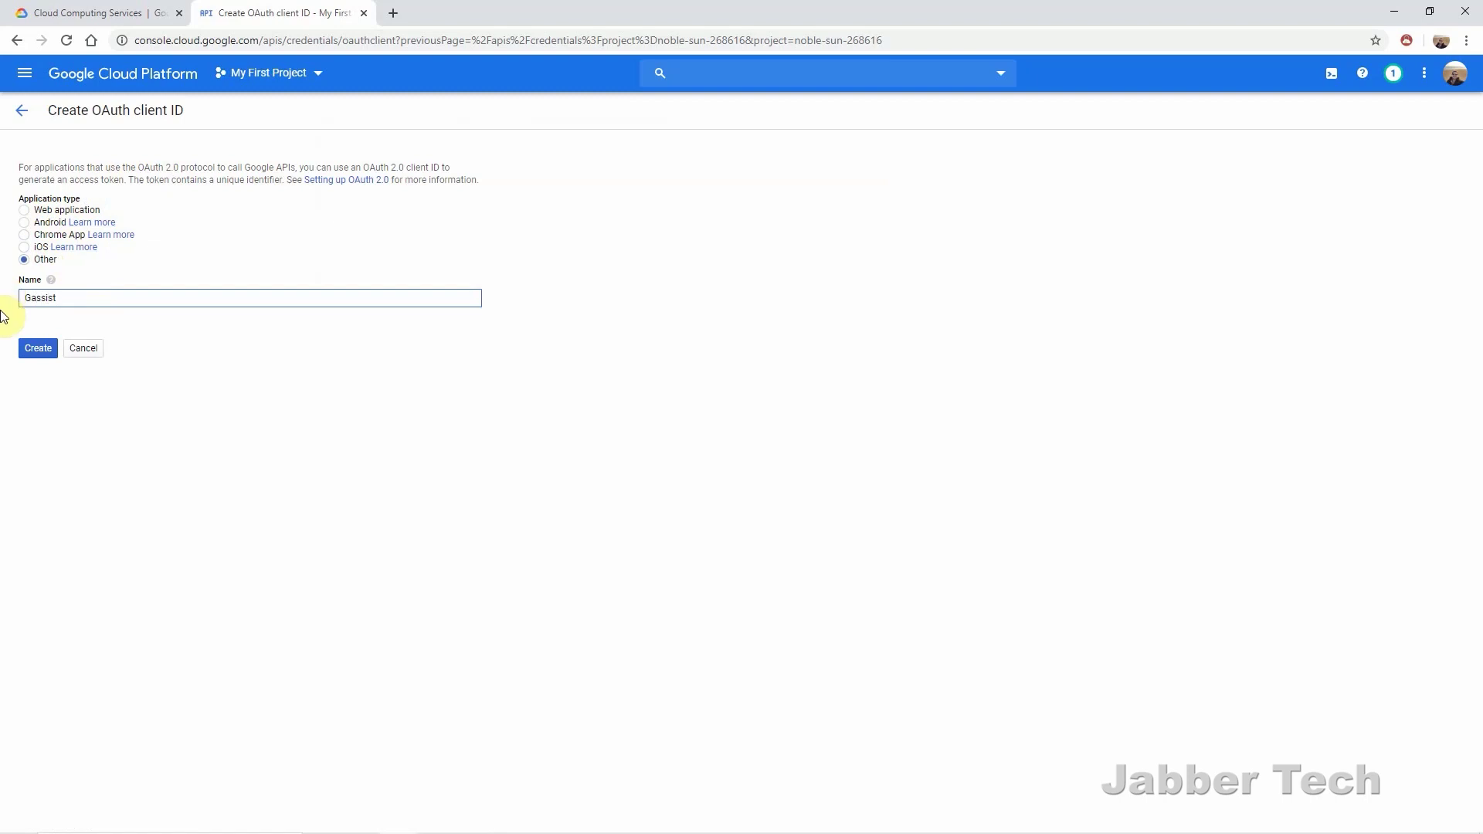
pyautogui.click(41, 349)
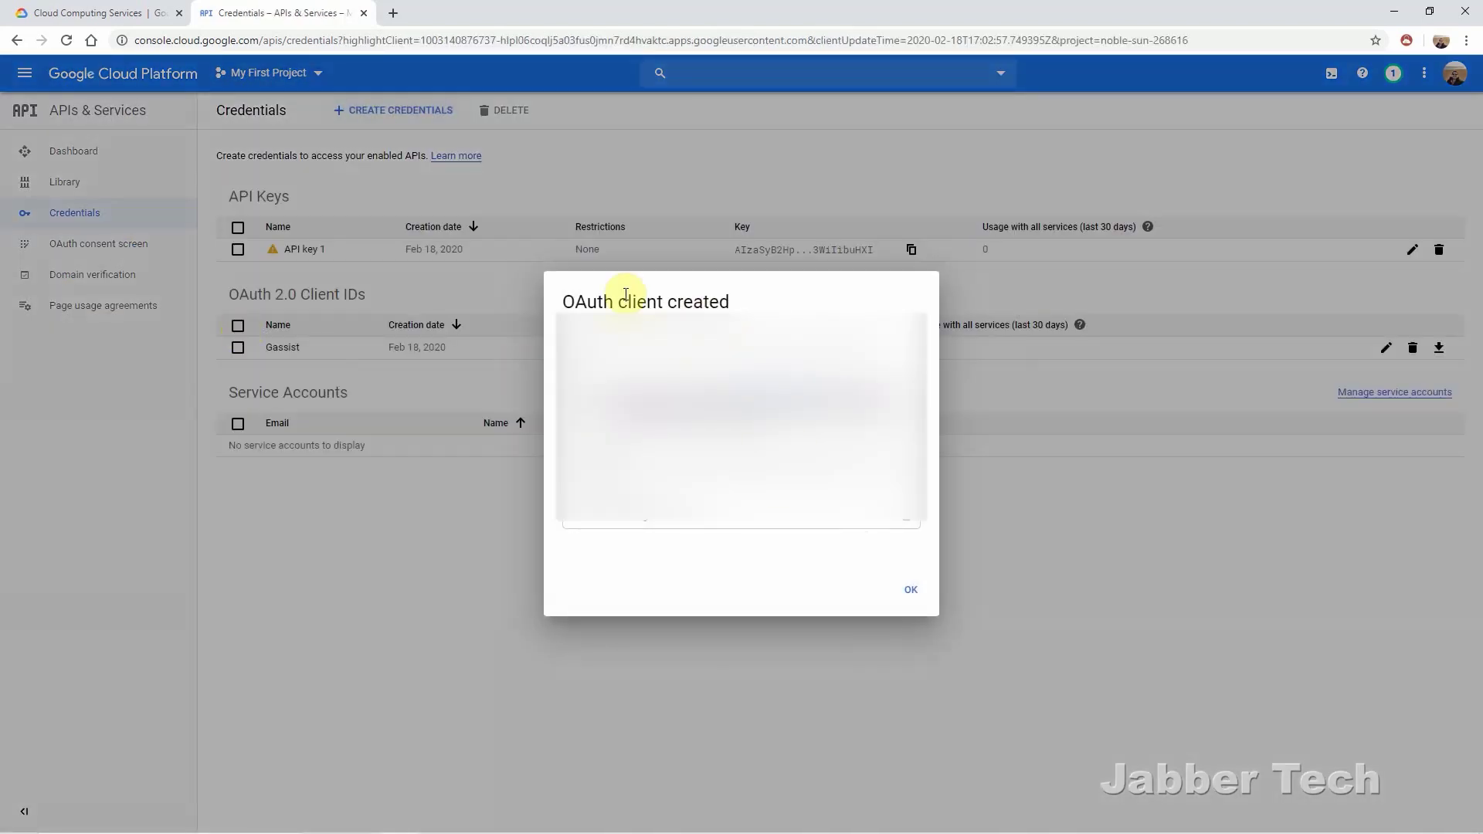
pyautogui.click(910, 590)
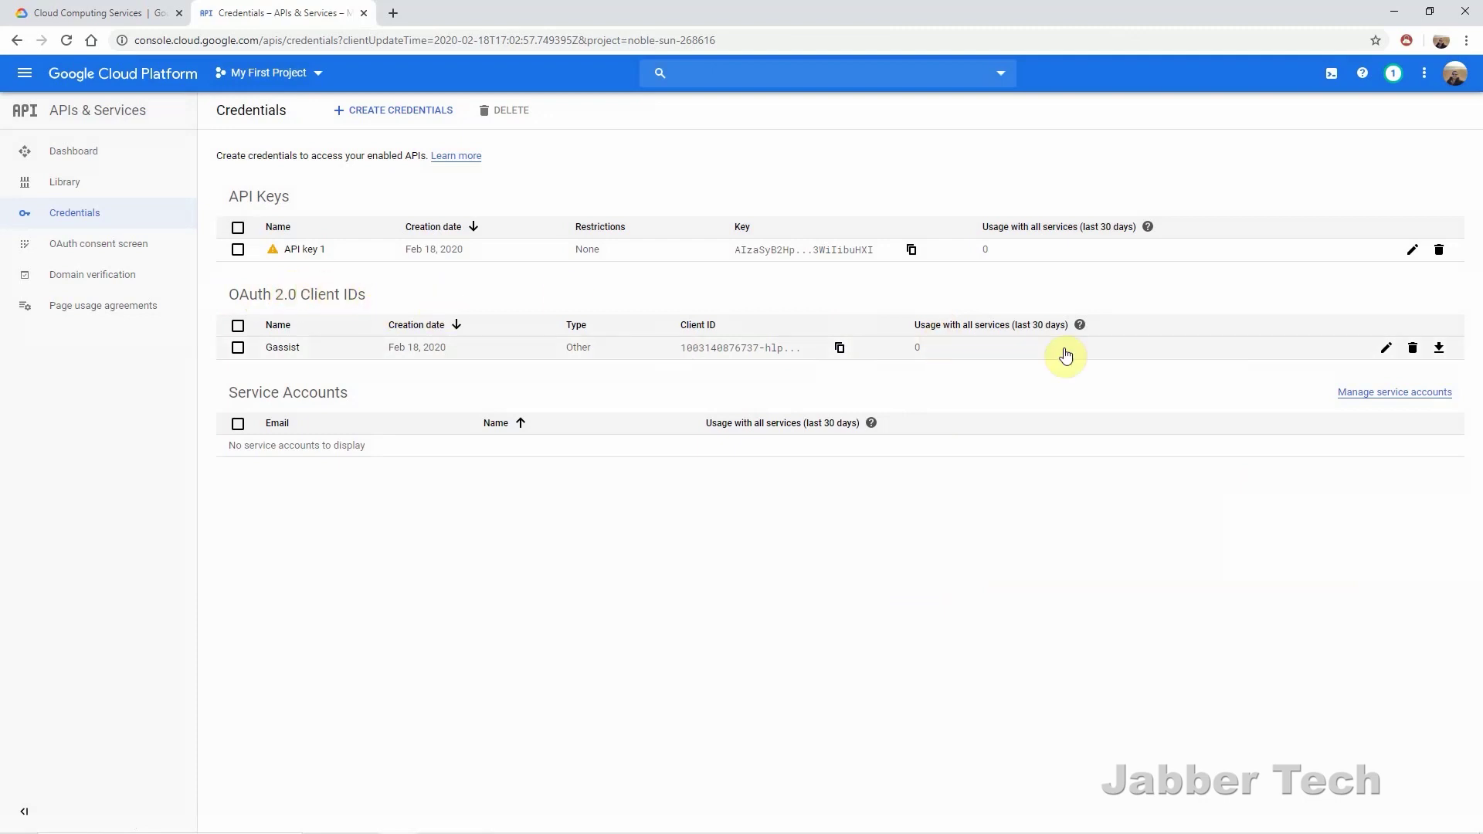
# - Download the Gassist OAuth client's JSON file and show it in its folder
pyautogui.click(1442, 349)
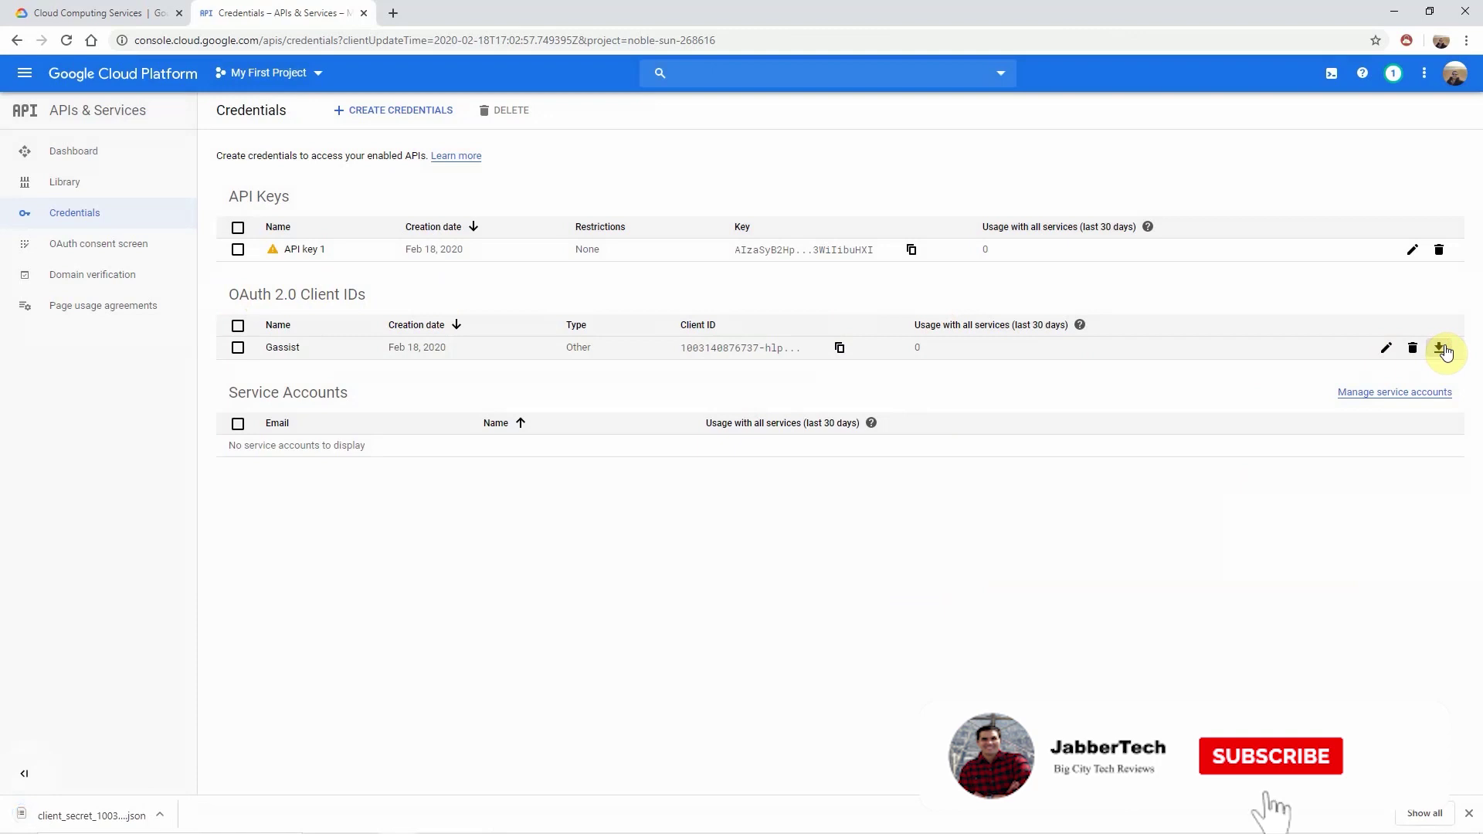
pyautogui.moveTo(176, 827)
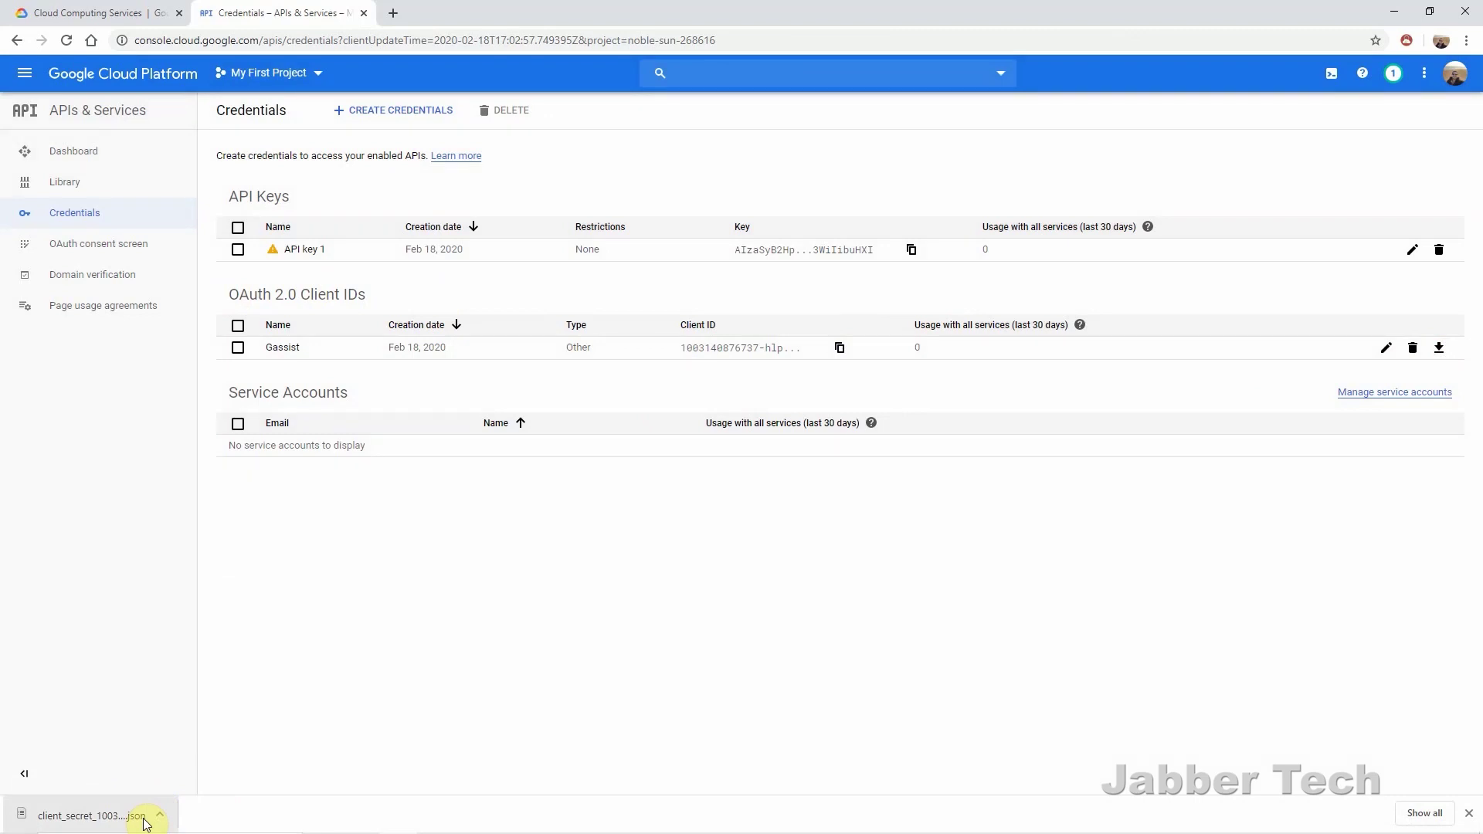
pyautogui.click(159, 816)
pyautogui.click(202, 758)
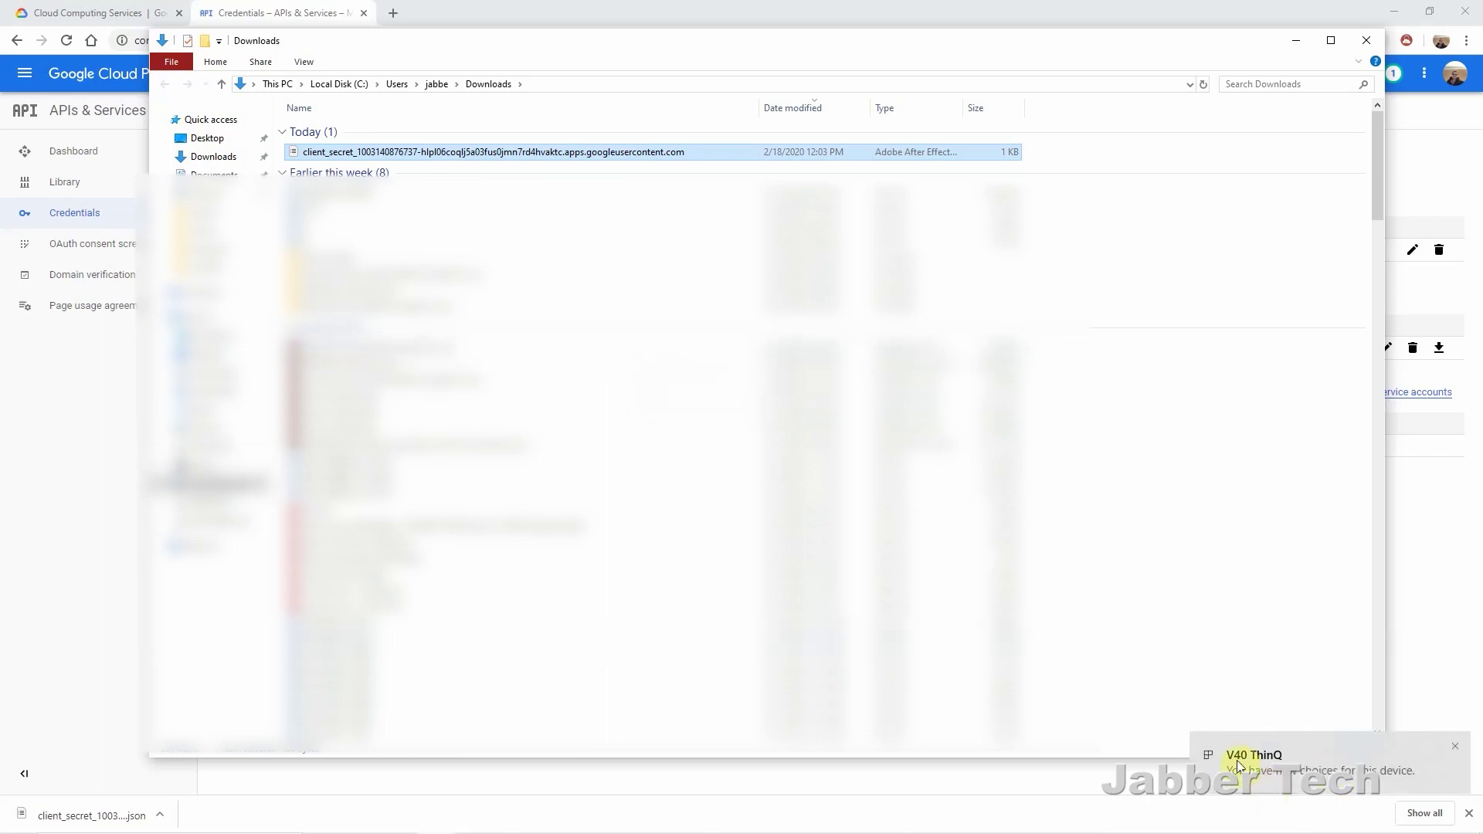
# - Browse the connected V40 ThinQ phone's files and open the Download folder in its internal storage
pyautogui.click(1267, 761)
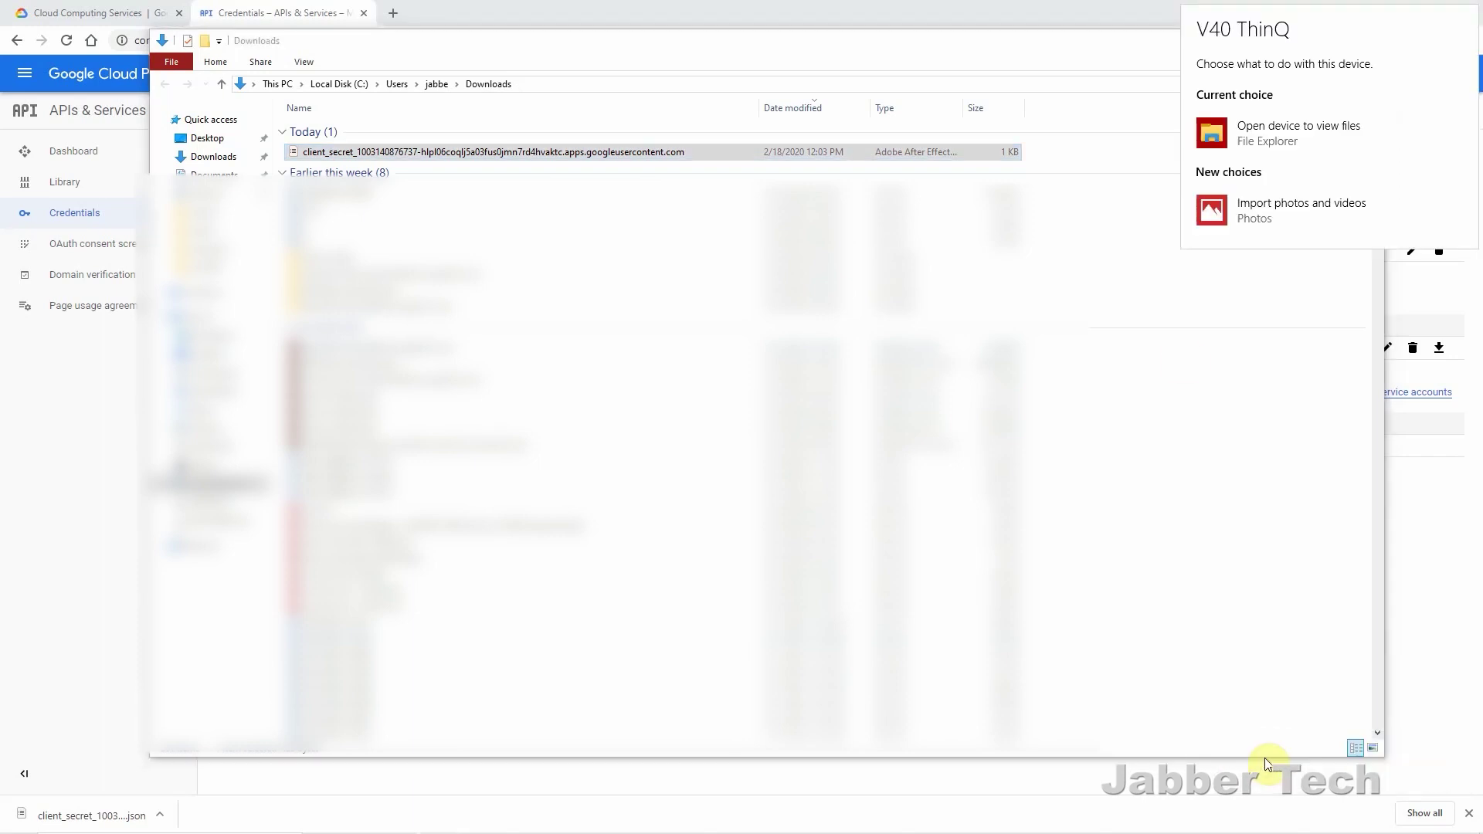
pyautogui.click(1308, 129)
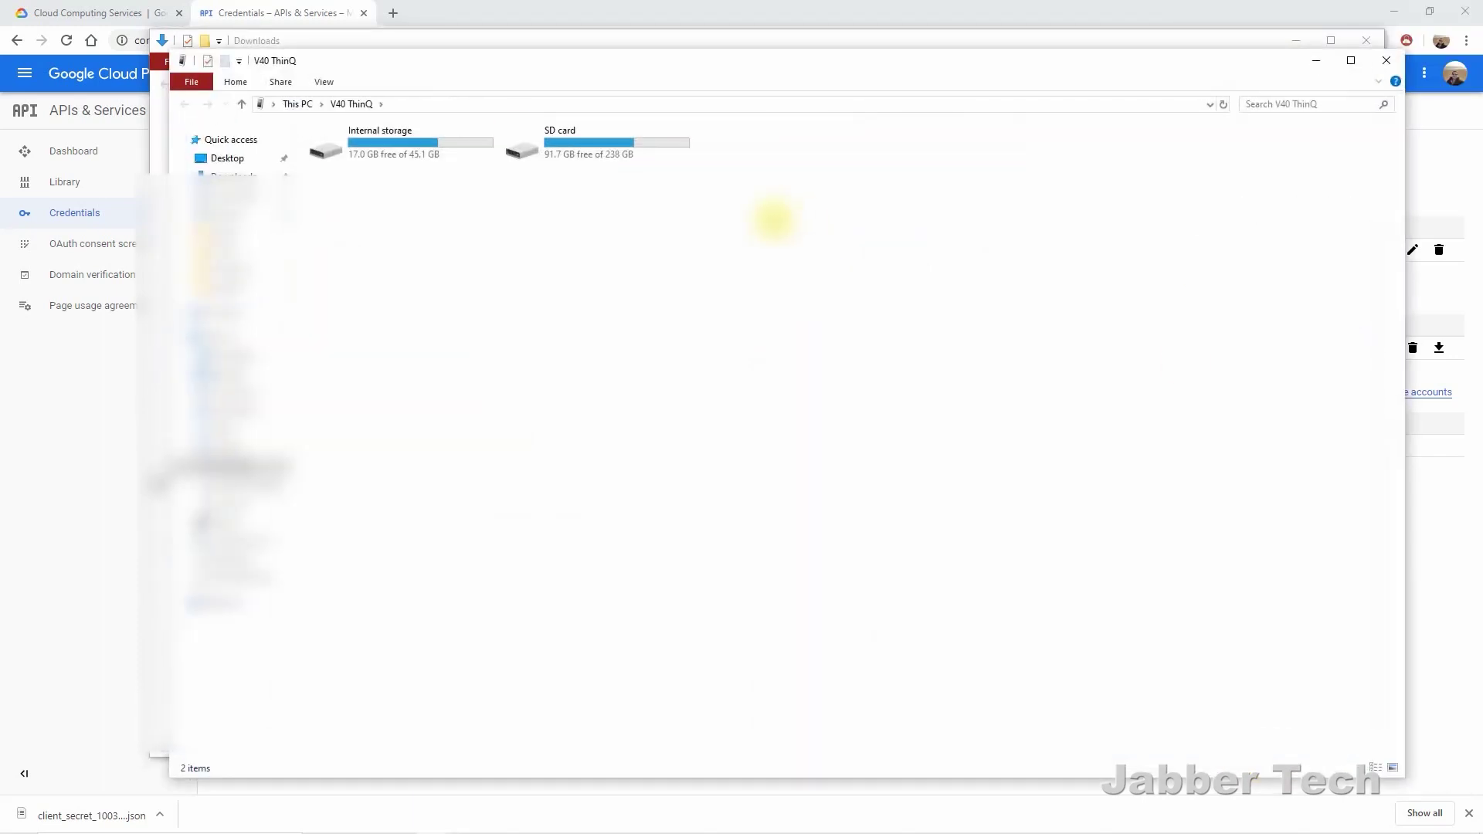
pyautogui.doubleClick(427, 146)
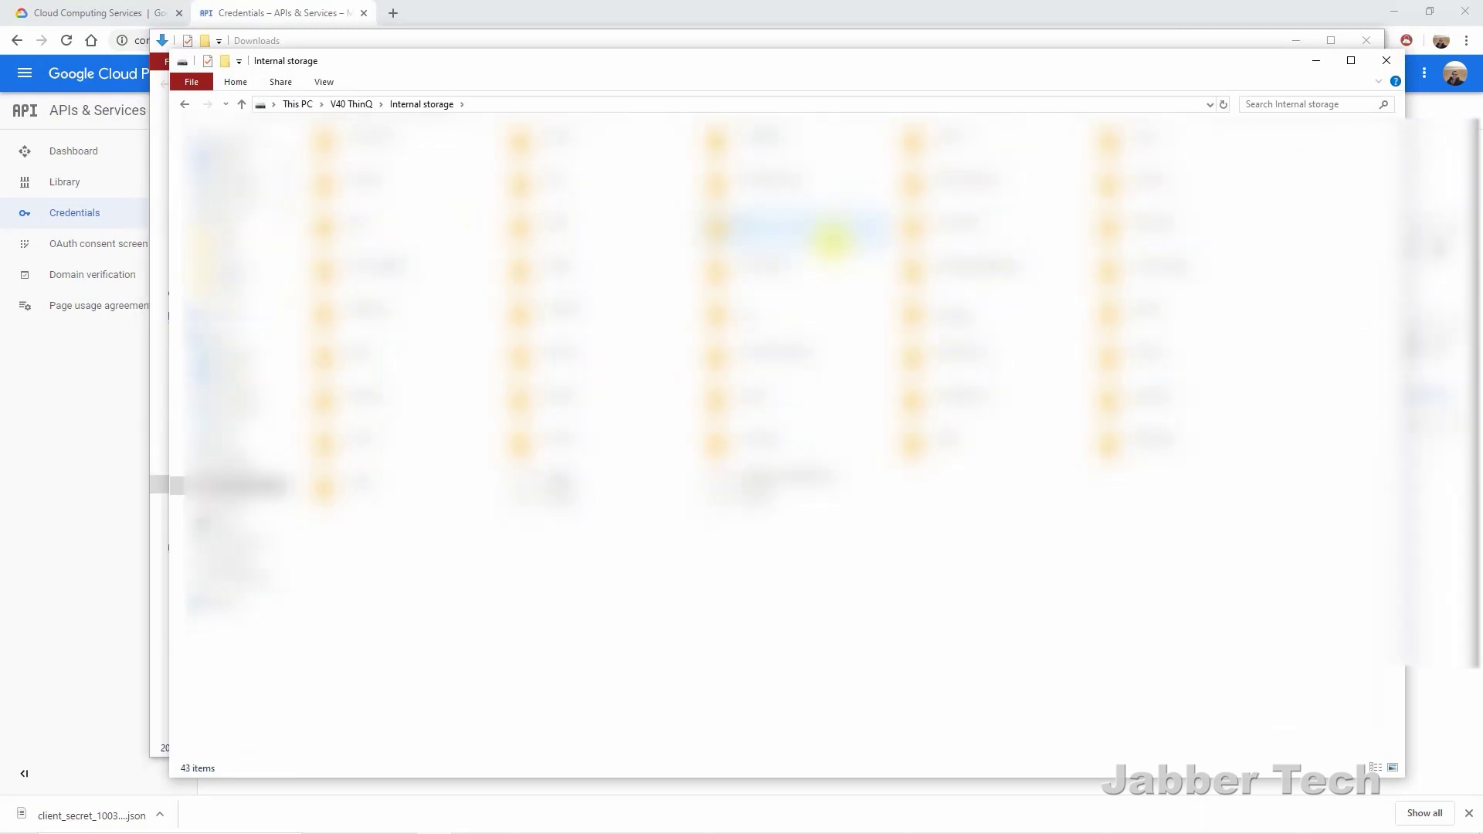
pyautogui.doubleClick(1136, 226)
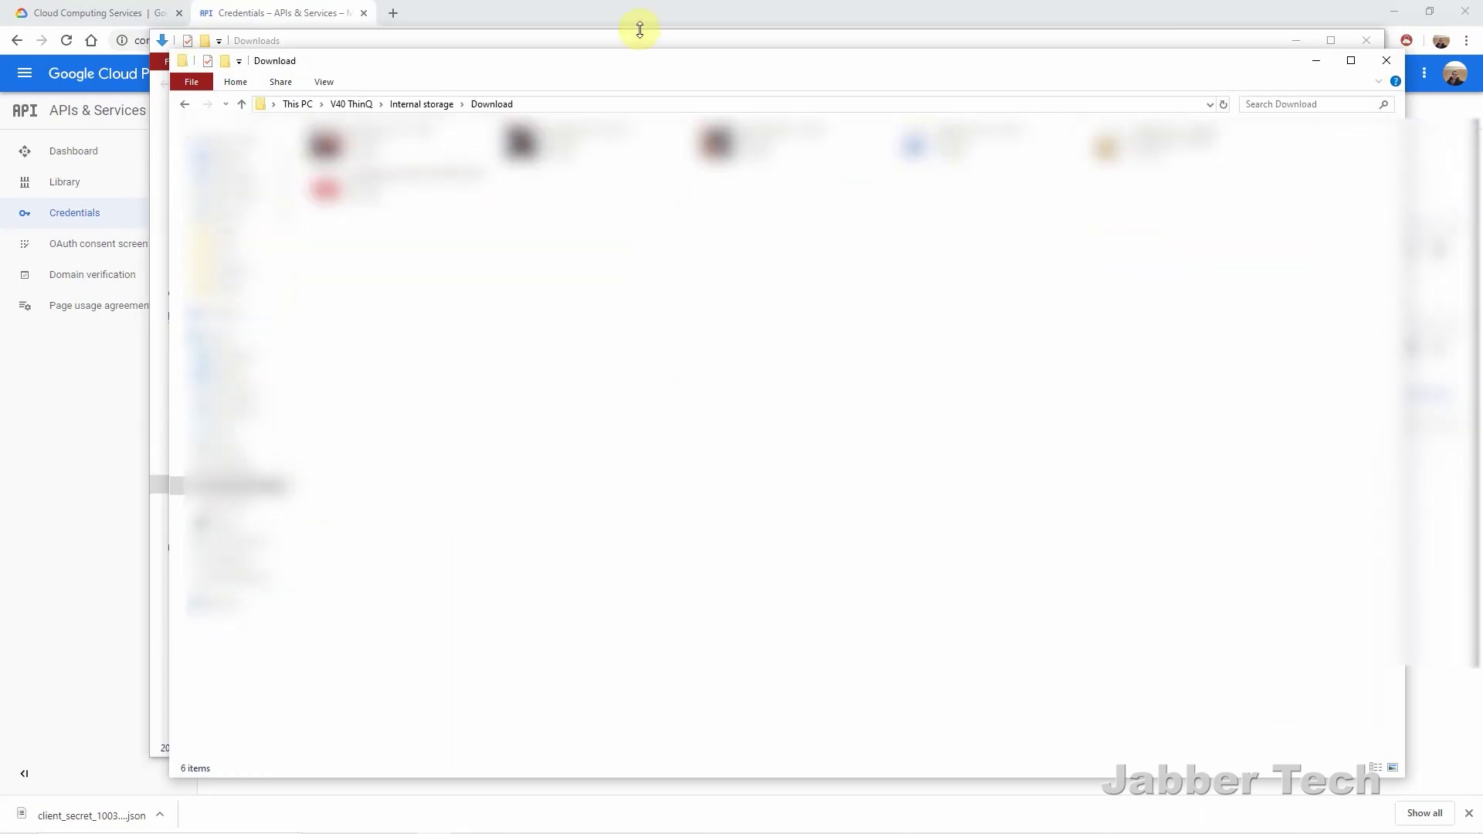
# - Uncover the PC's Downloads folder and rename the downloaded client secret file as secrets.json
pyautogui.moveTo(595, 59); pyautogui.dragTo(855, 223)
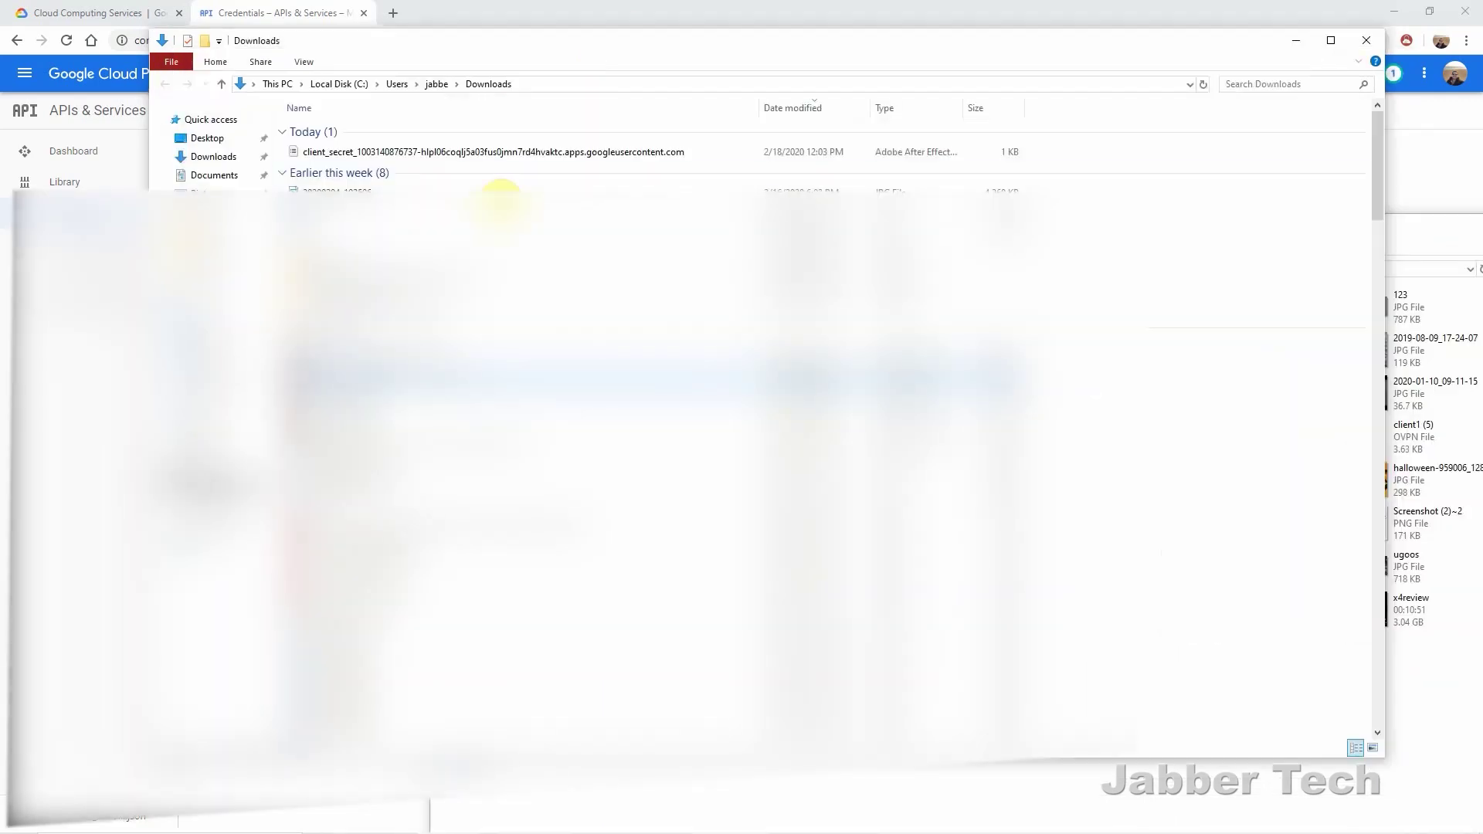
pyautogui.click(427, 157)
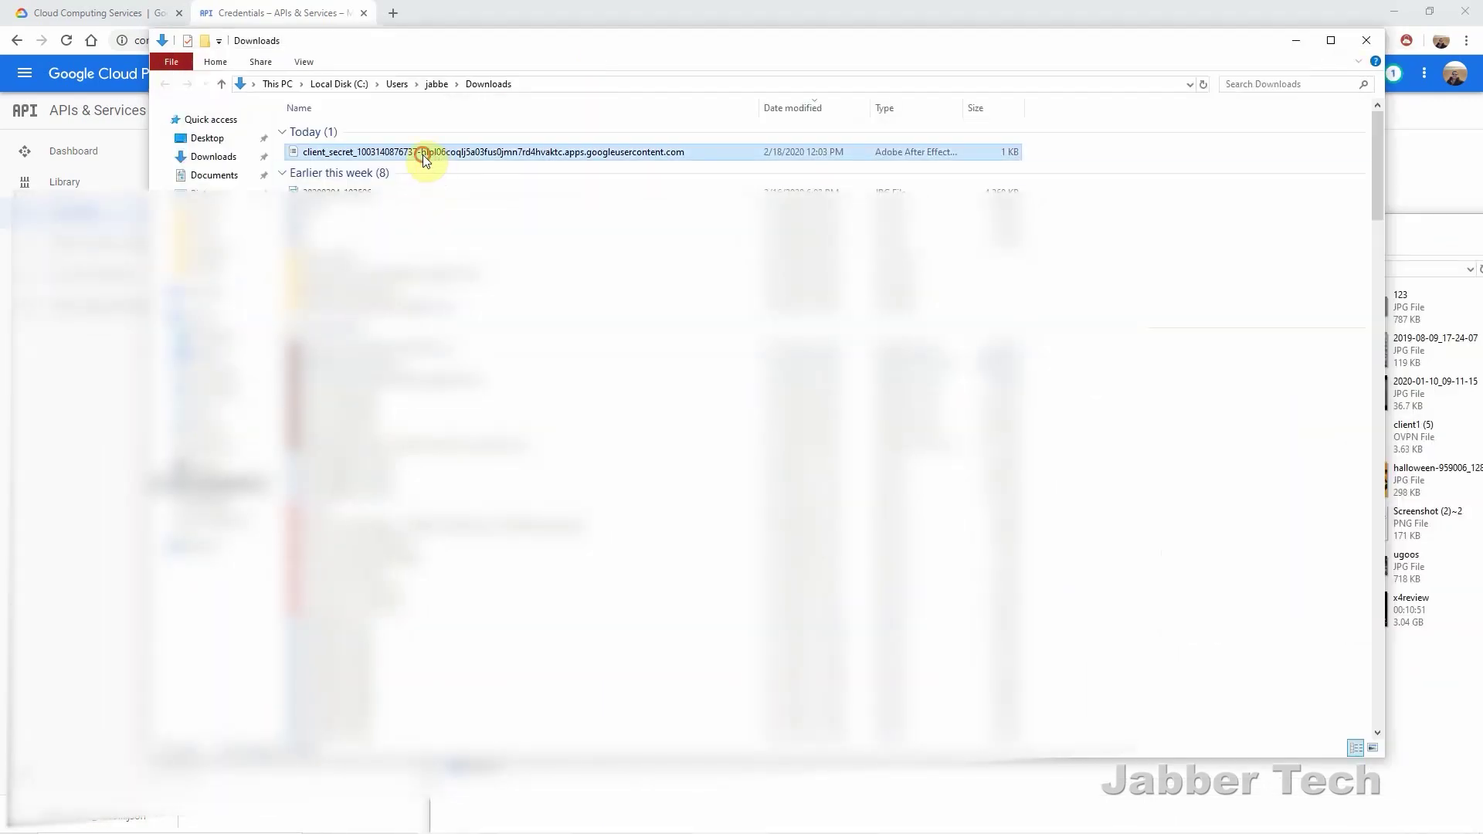
pyautogui.press('F2')
pyautogui.write('se')
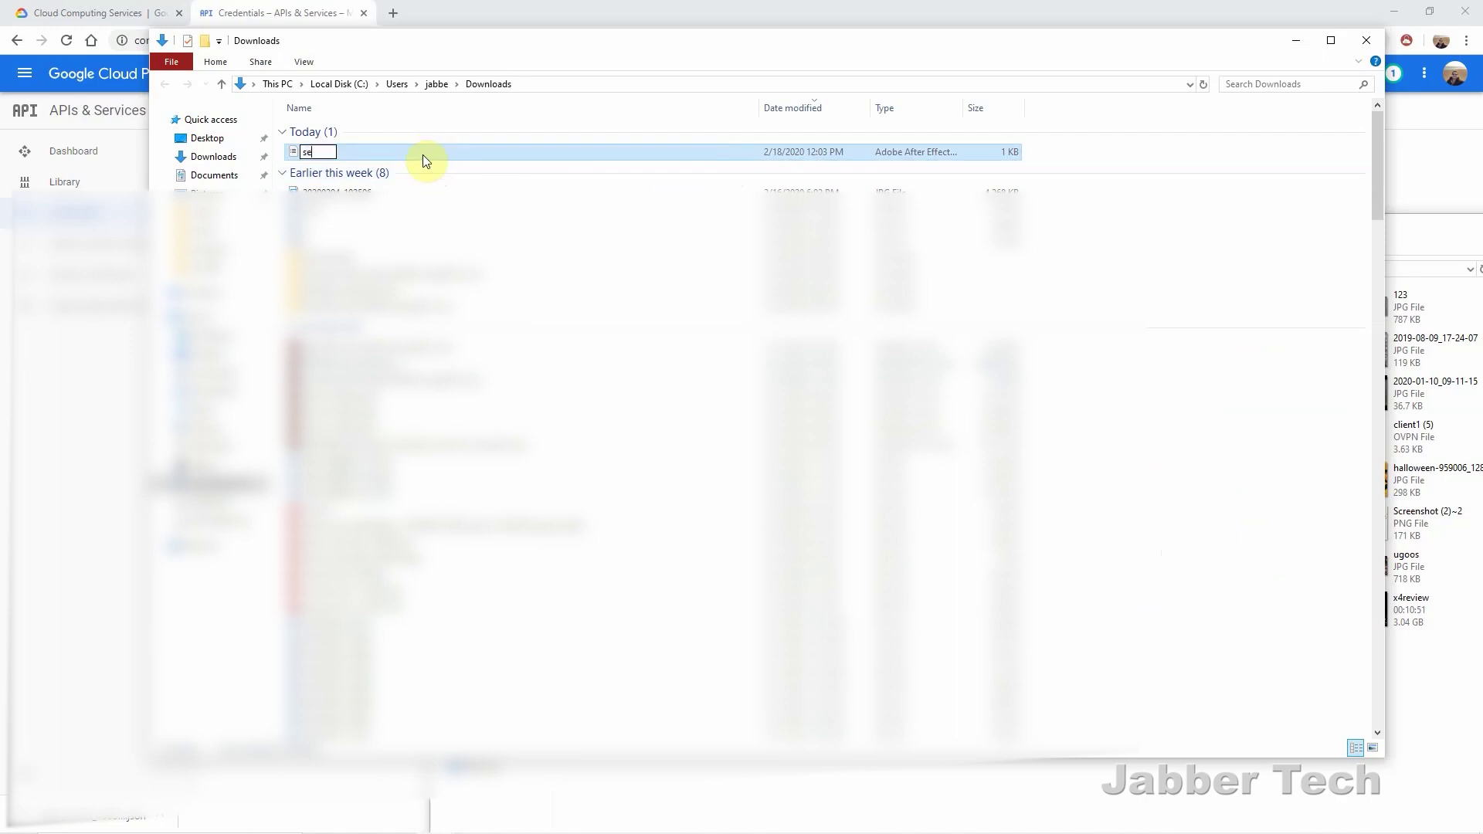
pyautogui.write('crets.json')
pyautogui.press('Return')
# - Copy secrets.json from the PC's Downloads folder into the Download folder on the phone's internal storage
pyautogui.moveTo(901, 48); pyautogui.dragTo(675, 129)
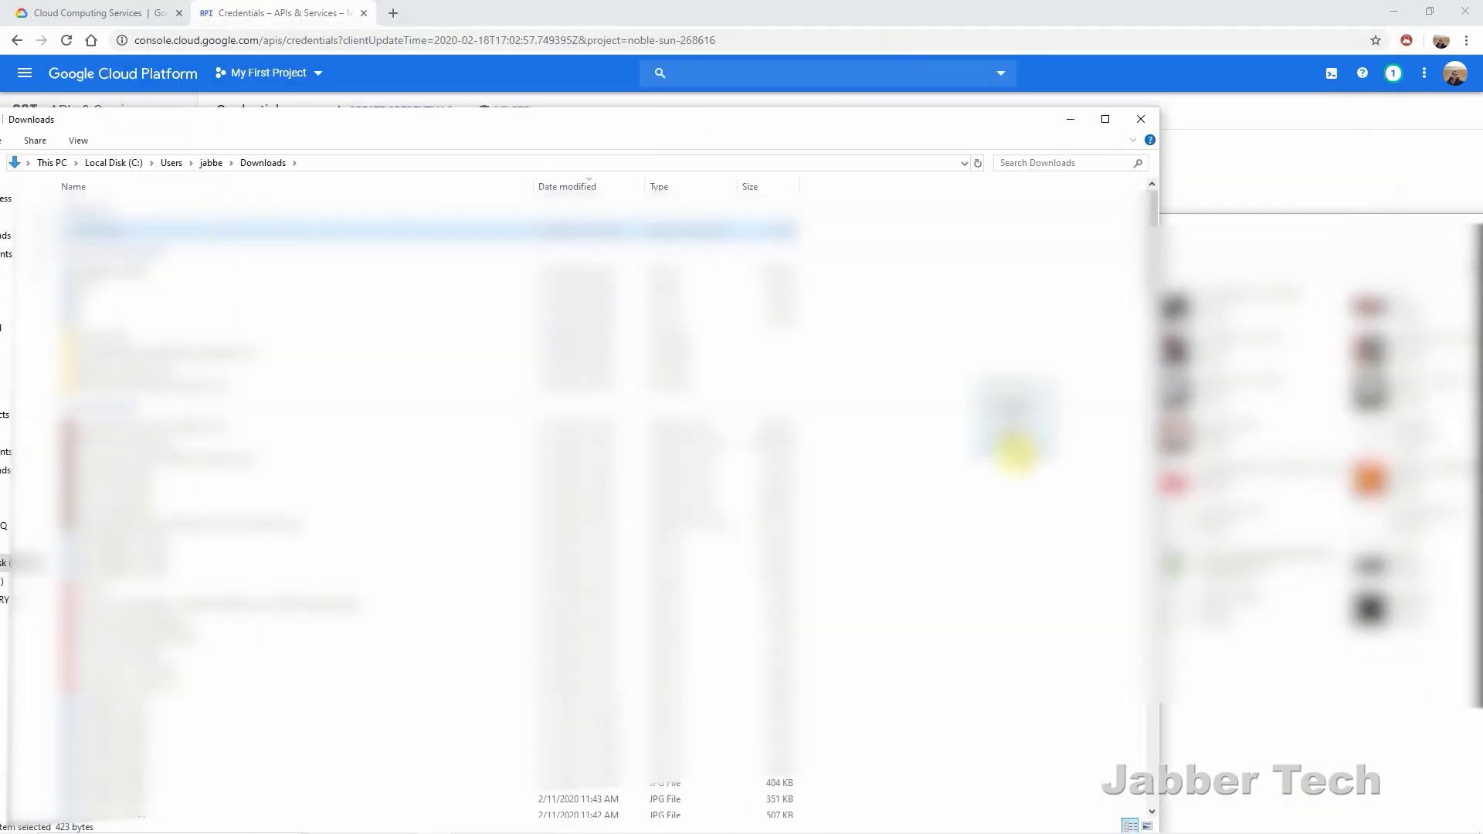
pyautogui.moveTo(1264, 688); pyautogui.dragTo(1265, 691)
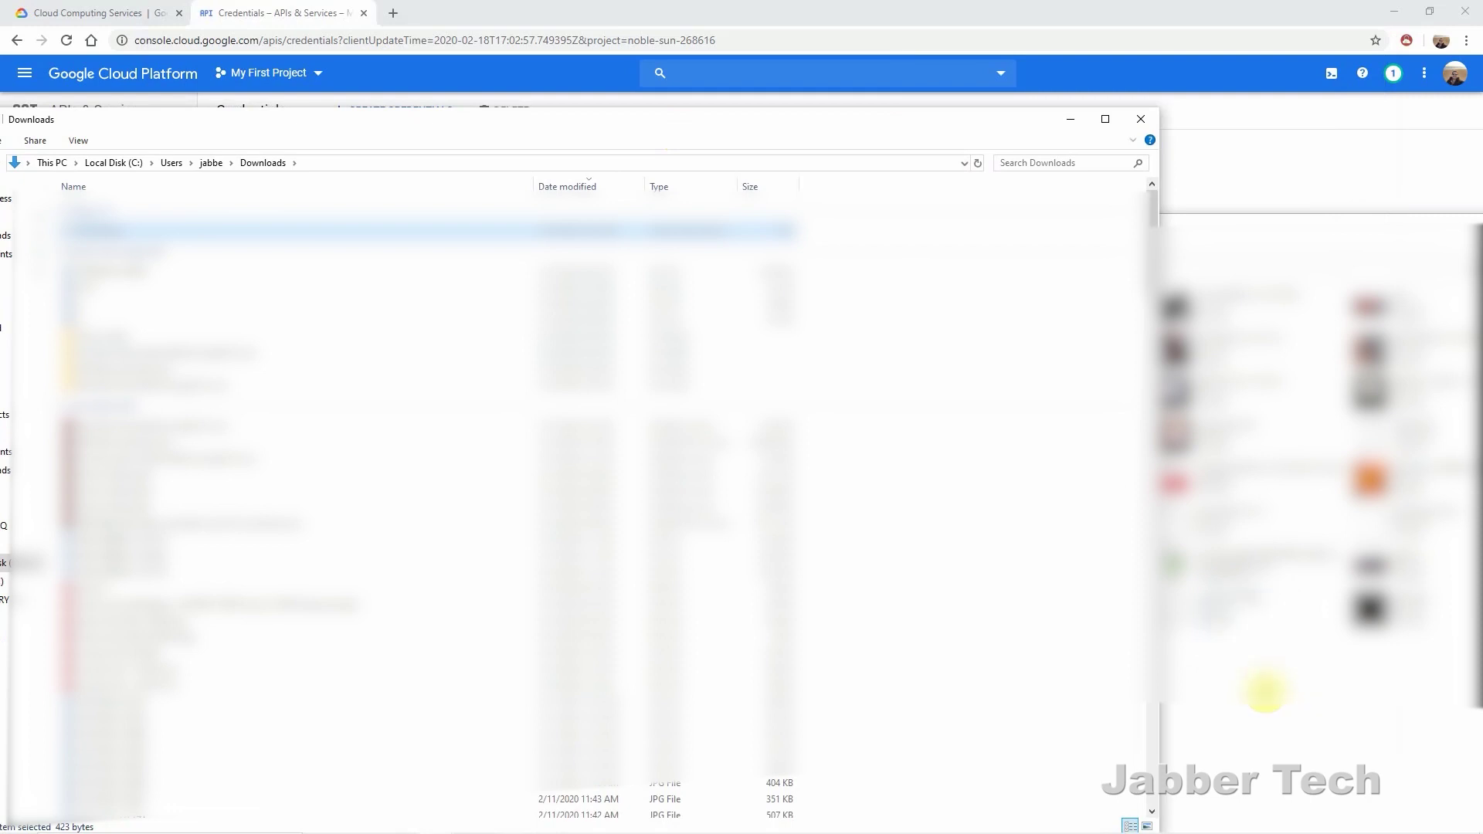
pyautogui.click(1265, 692)
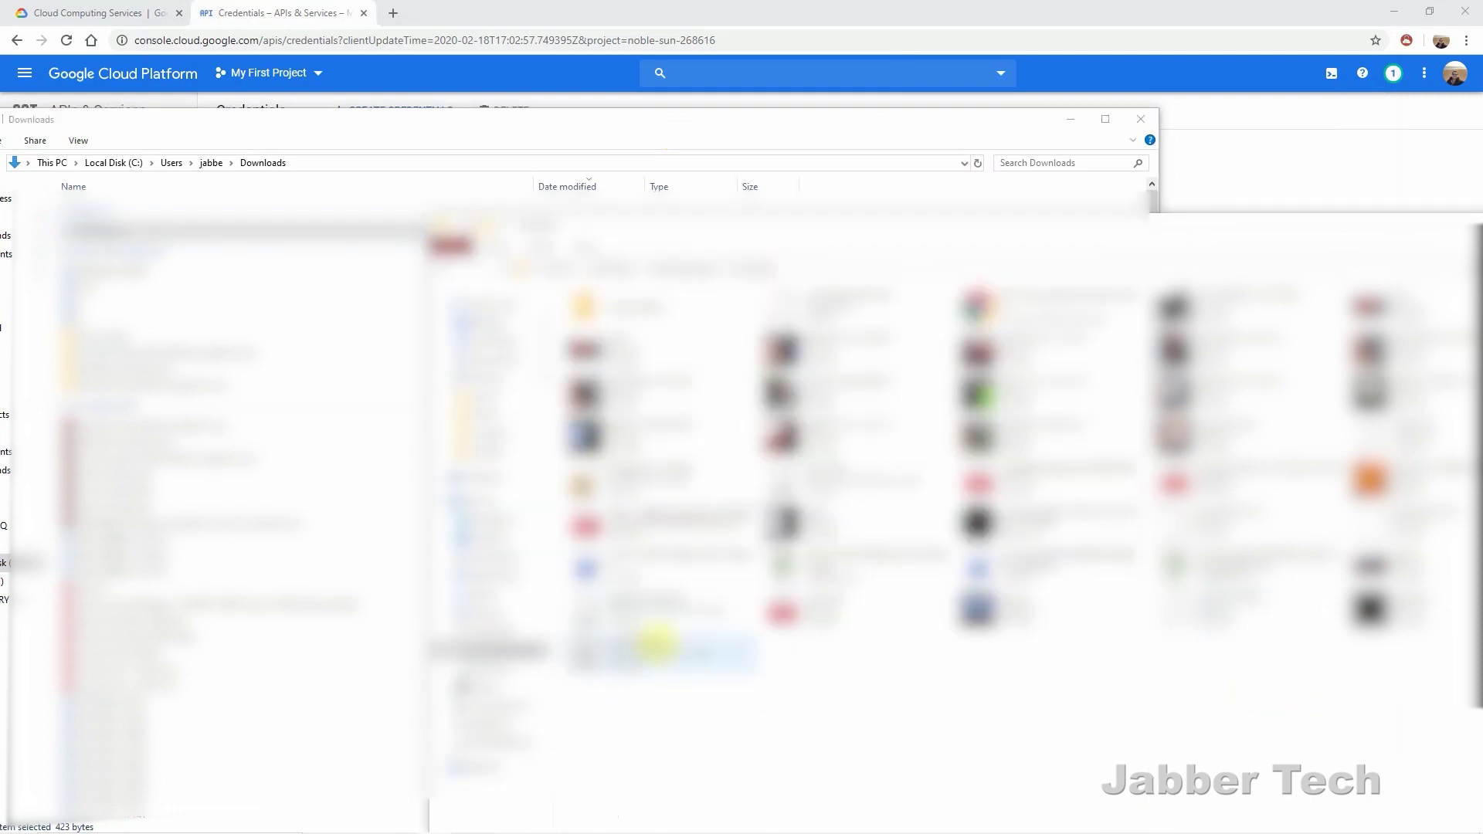
pyautogui.click(629, 669)
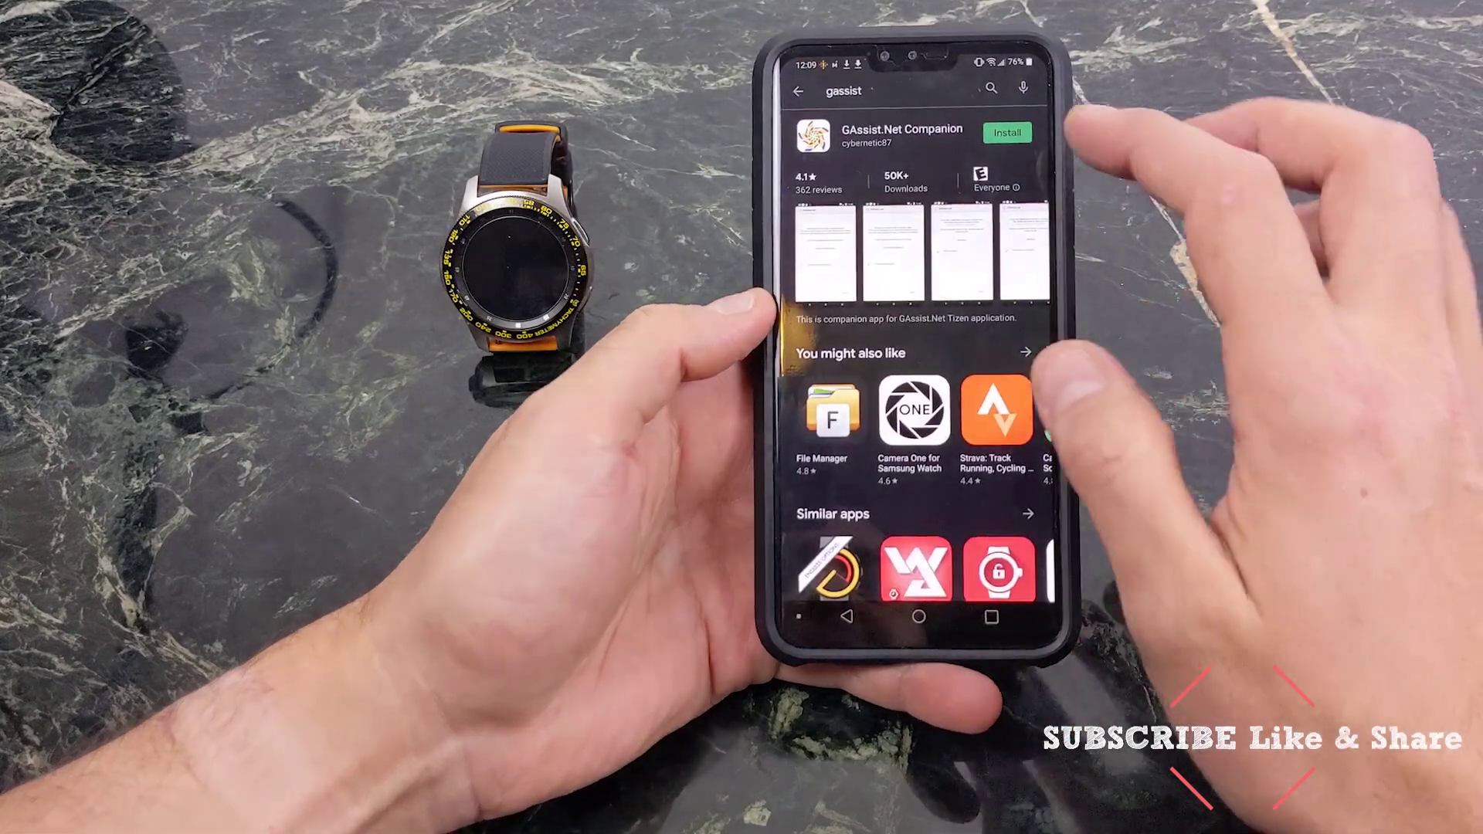
# - On the phone, install the GAssist.Net Companion app from the Play Store and grant the permissions its setup wizard requests
pyautogui.click(1009, 131)
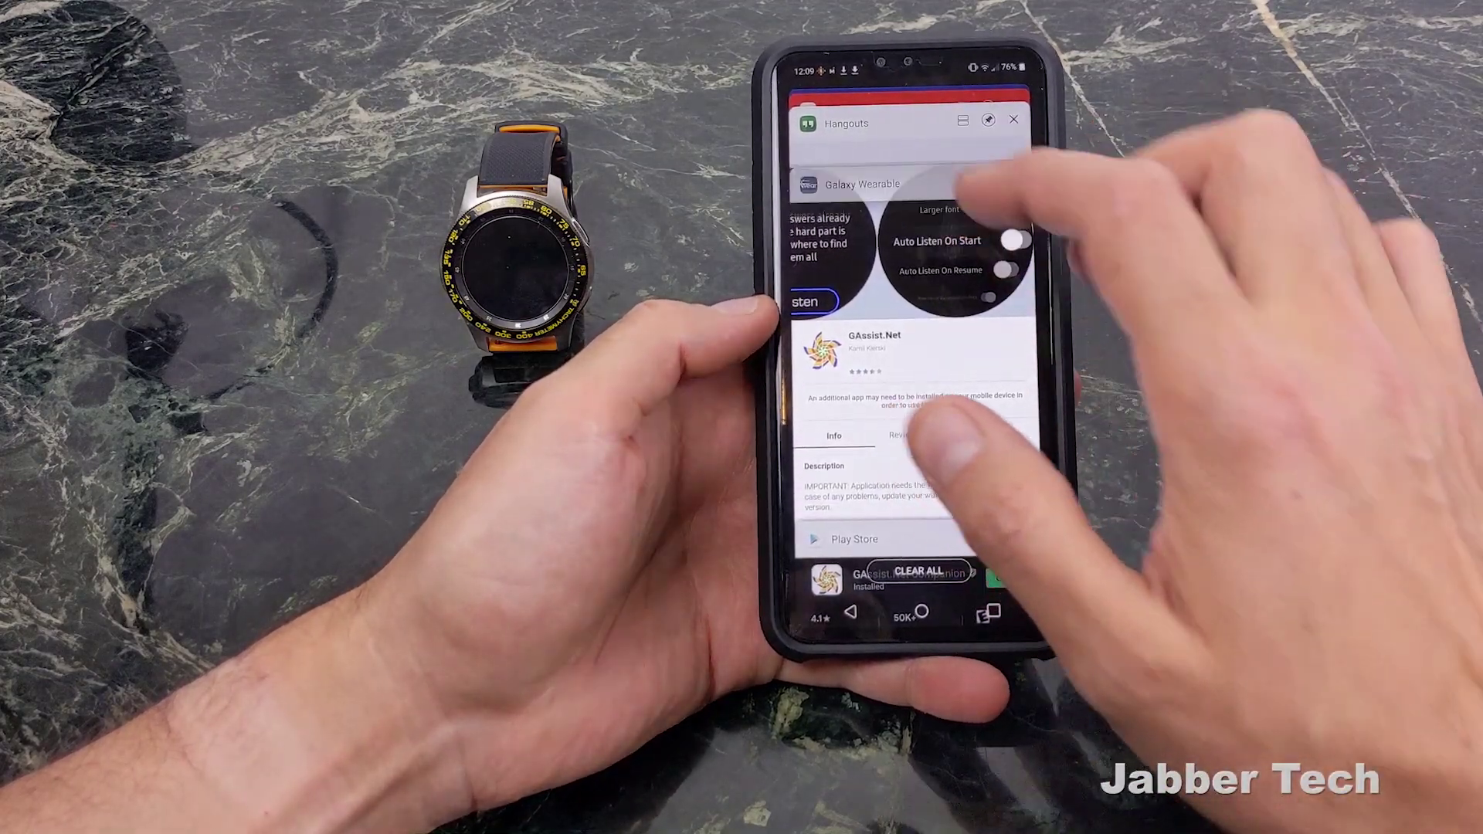
pyautogui.click(927, 348)
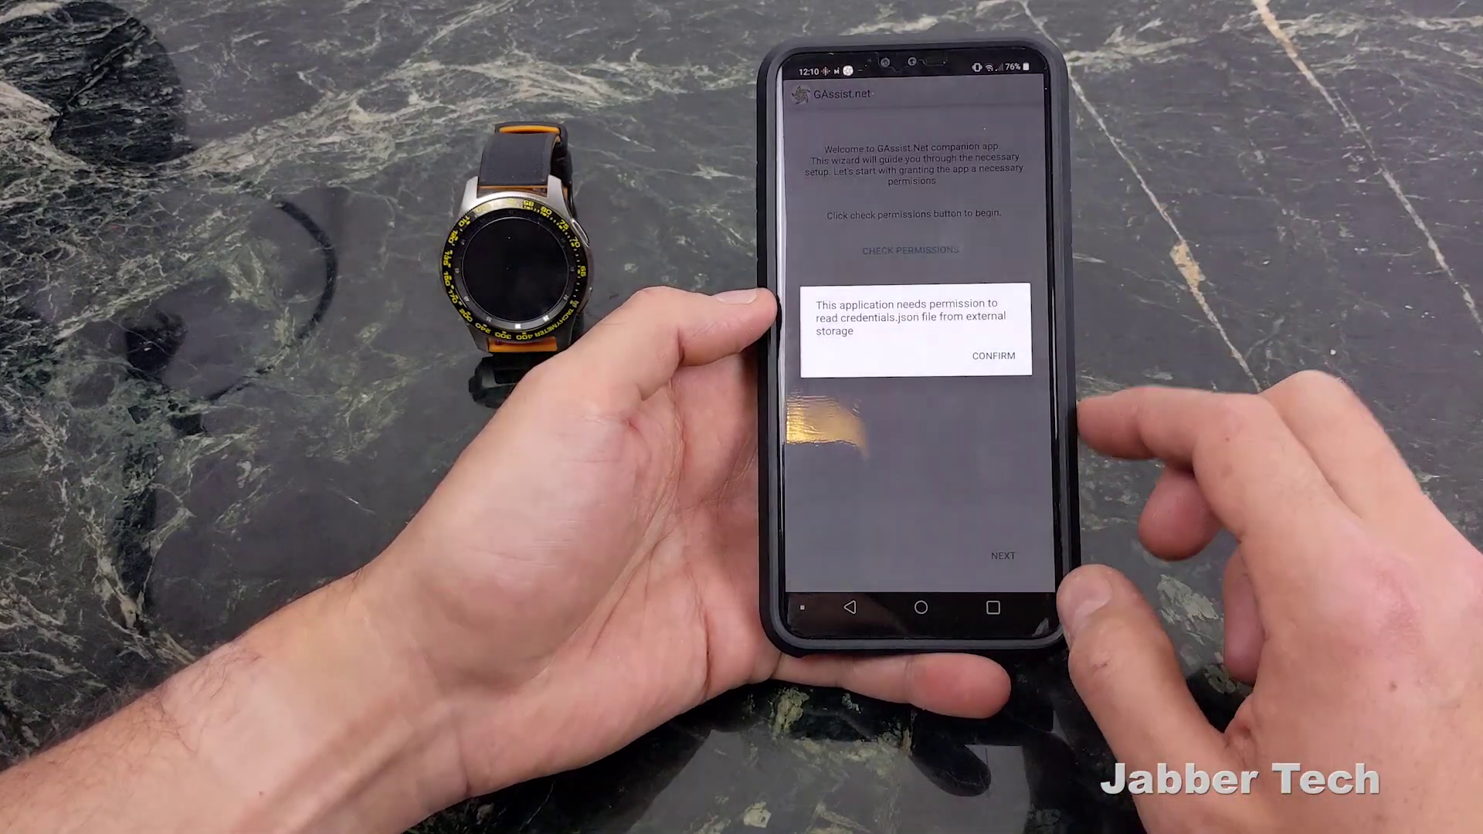
pyautogui.click(993, 350)
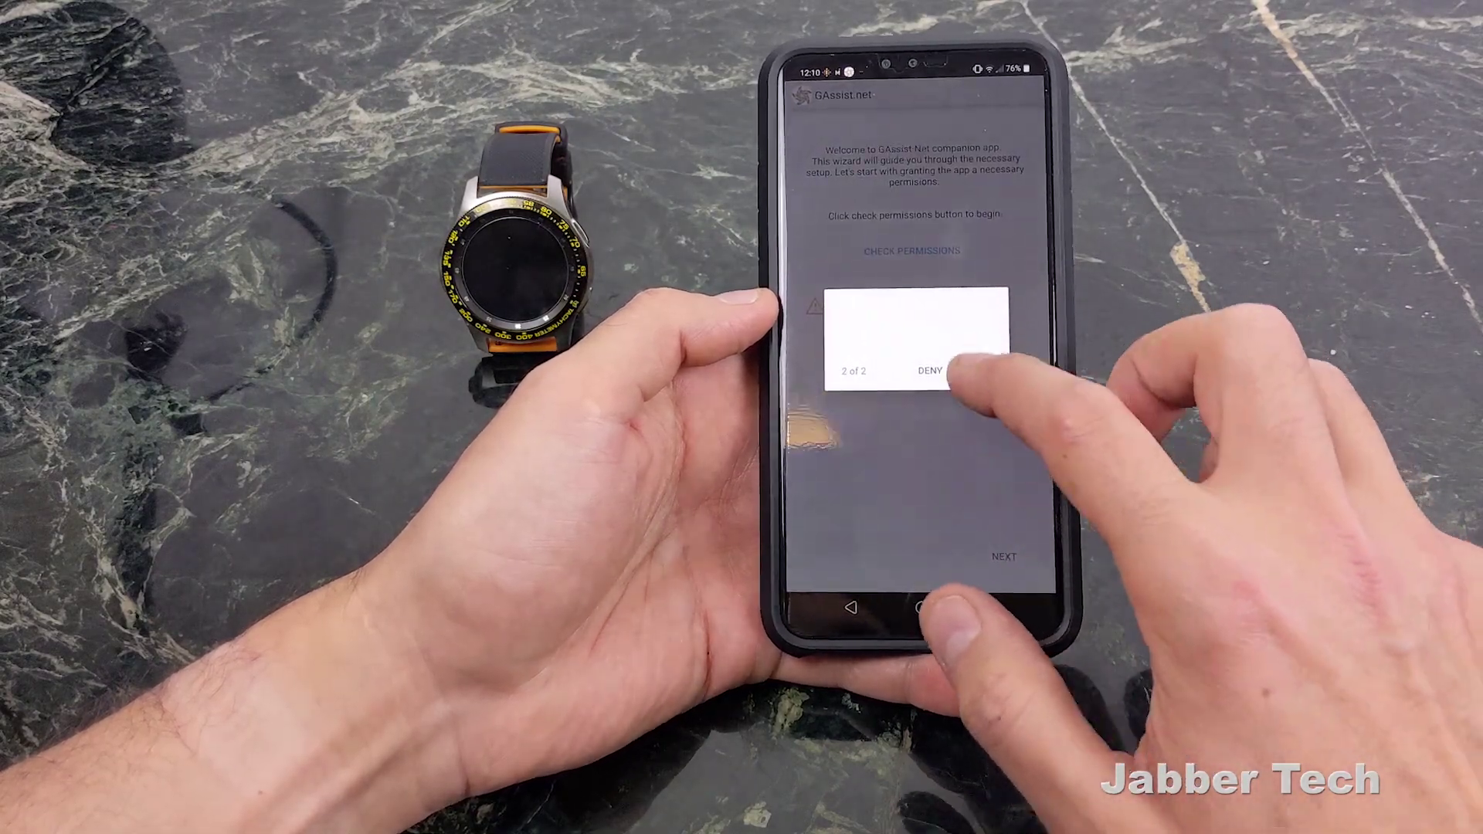
pyautogui.click(981, 369)
# - Continue the setup wizard, load the secrets.json file from the phone's Downloads, and proceed to the authentication page
pyautogui.click(1008, 558)
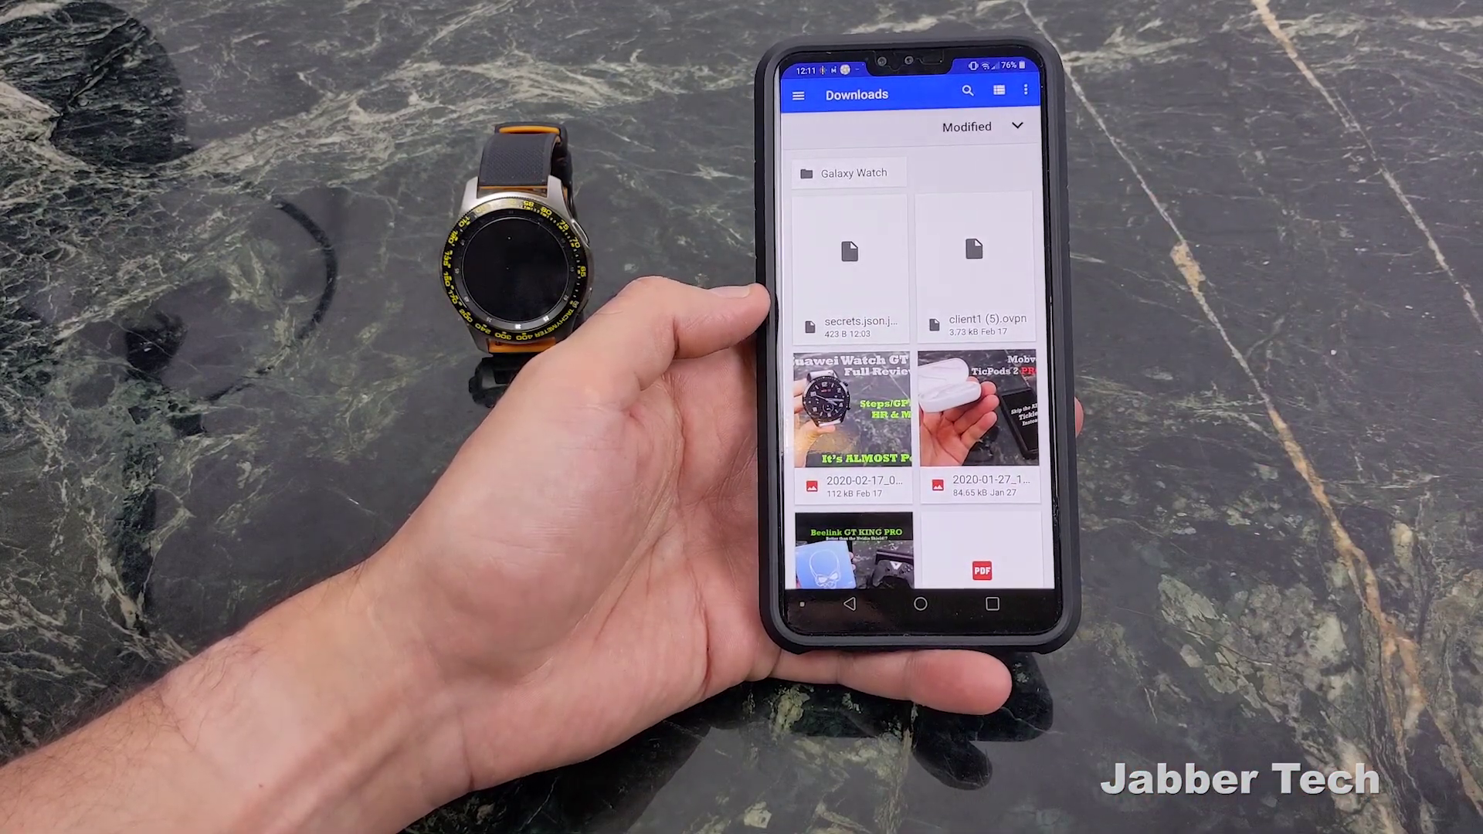
pyautogui.click(854, 232)
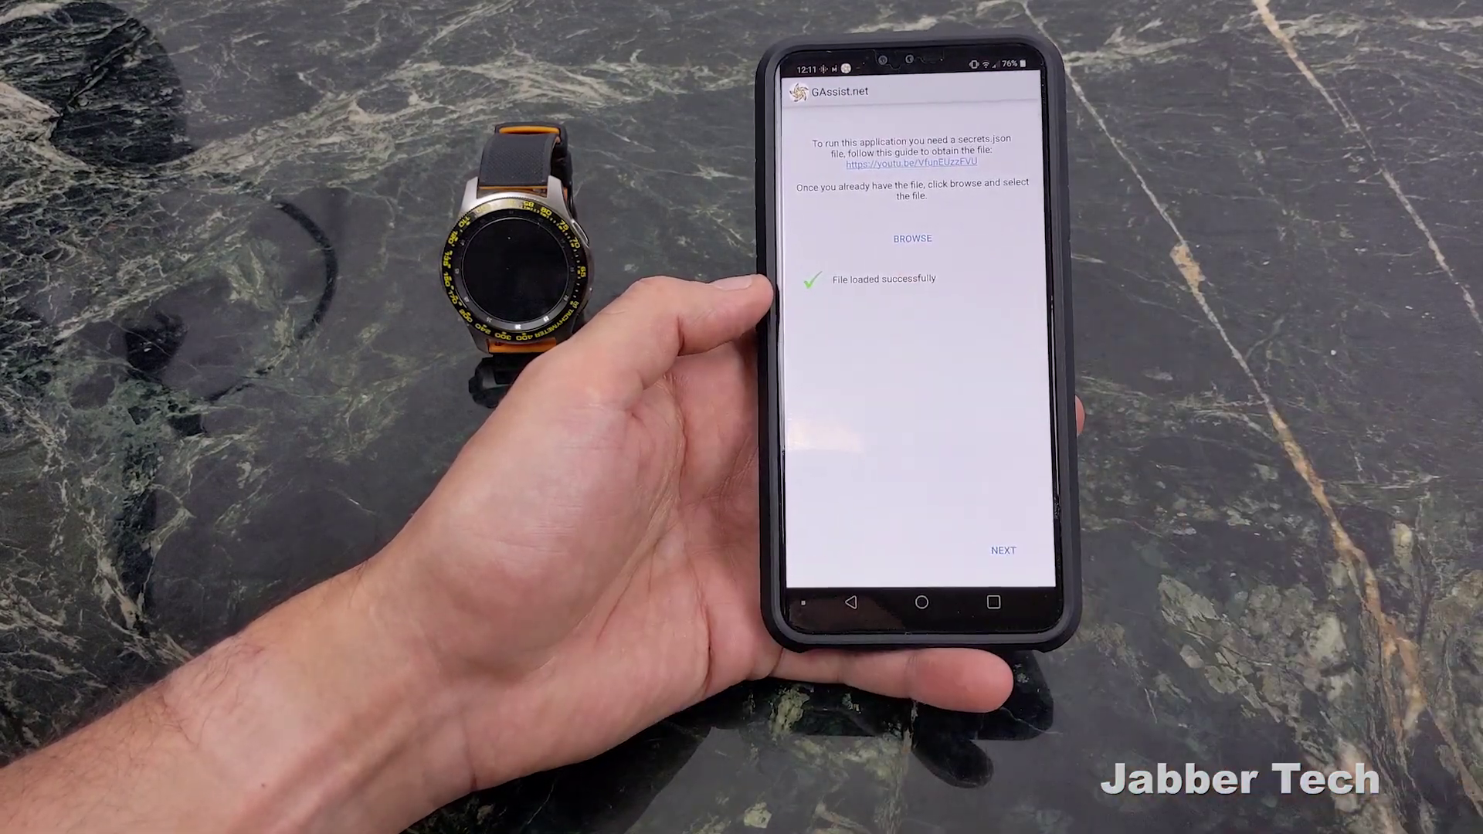
pyautogui.click(1004, 550)
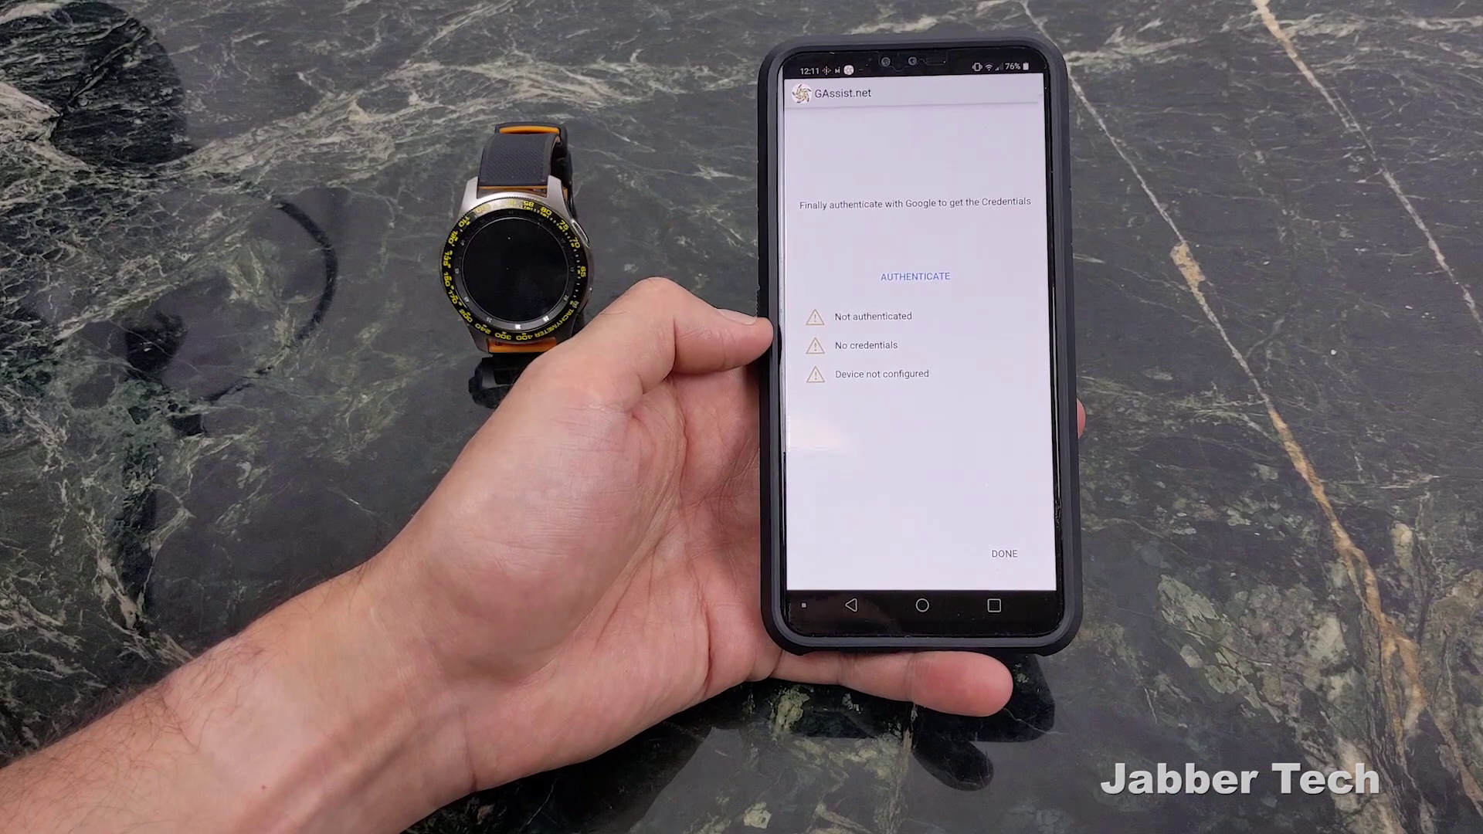
# - Authenticate the companion app with Google by choosing the account, granting the requested access, and confirming the choices
pyautogui.click(913, 275)
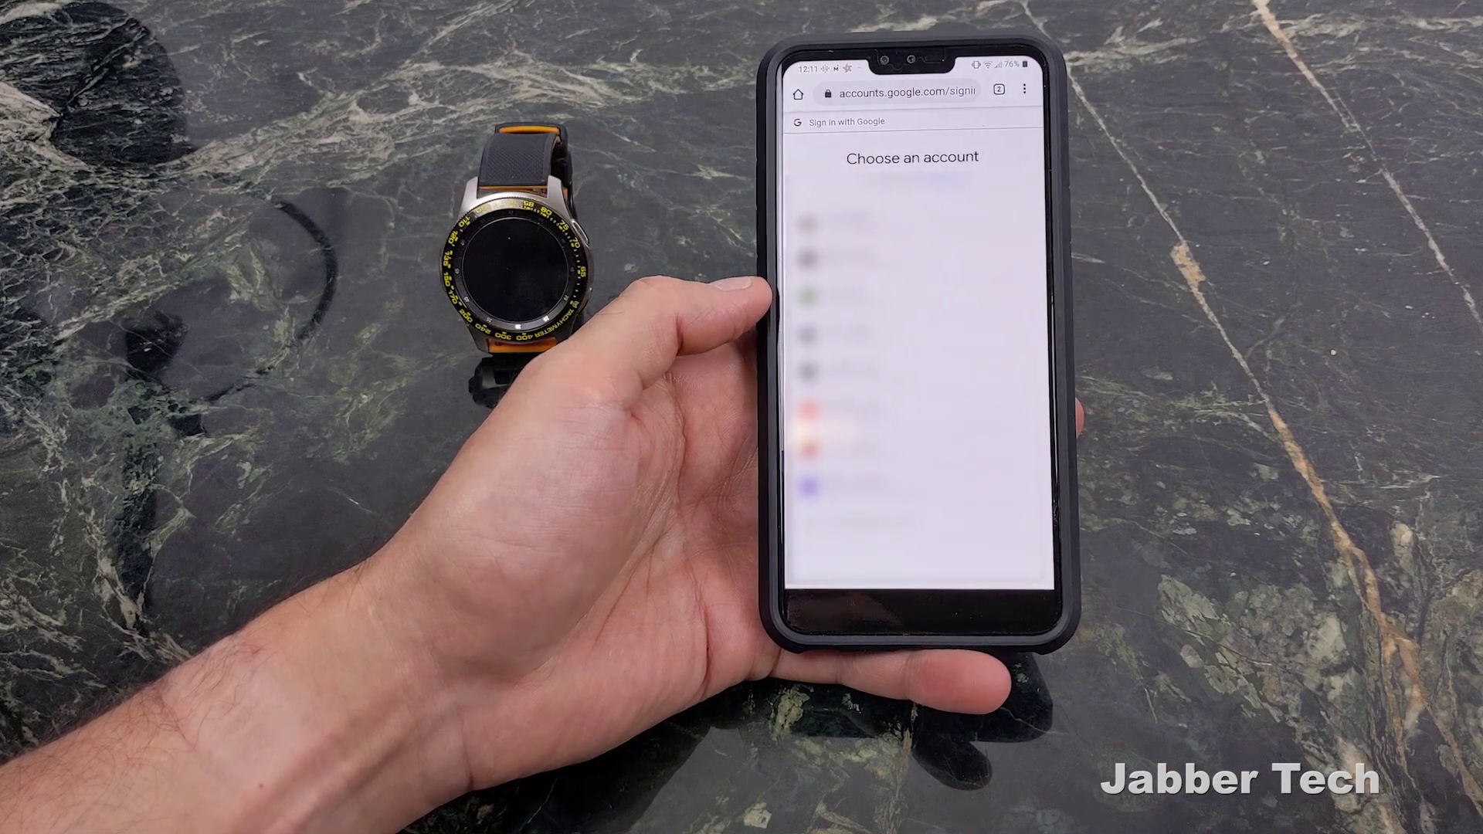
pyautogui.click(896, 258)
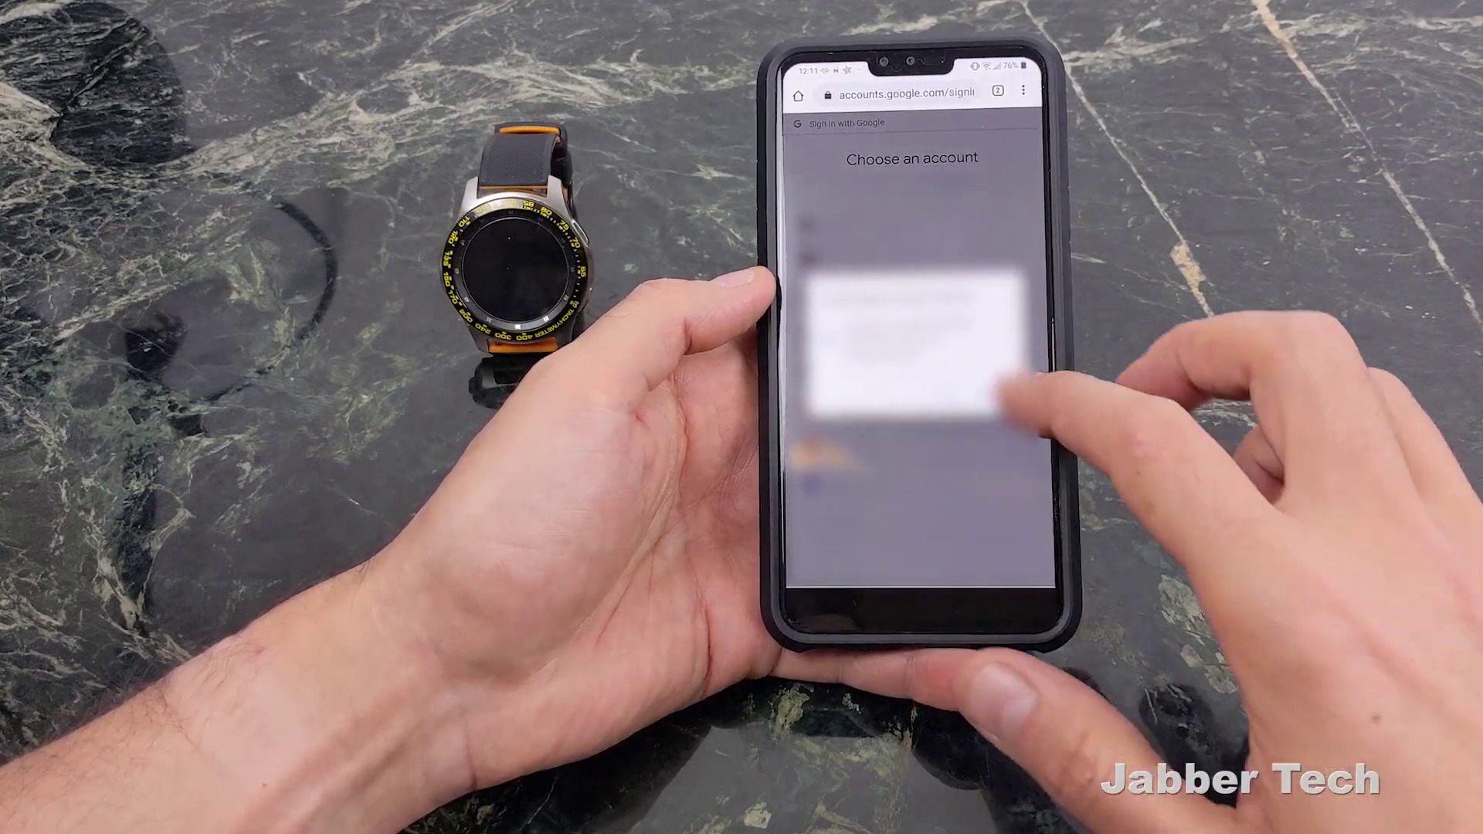
pyautogui.click(997, 394)
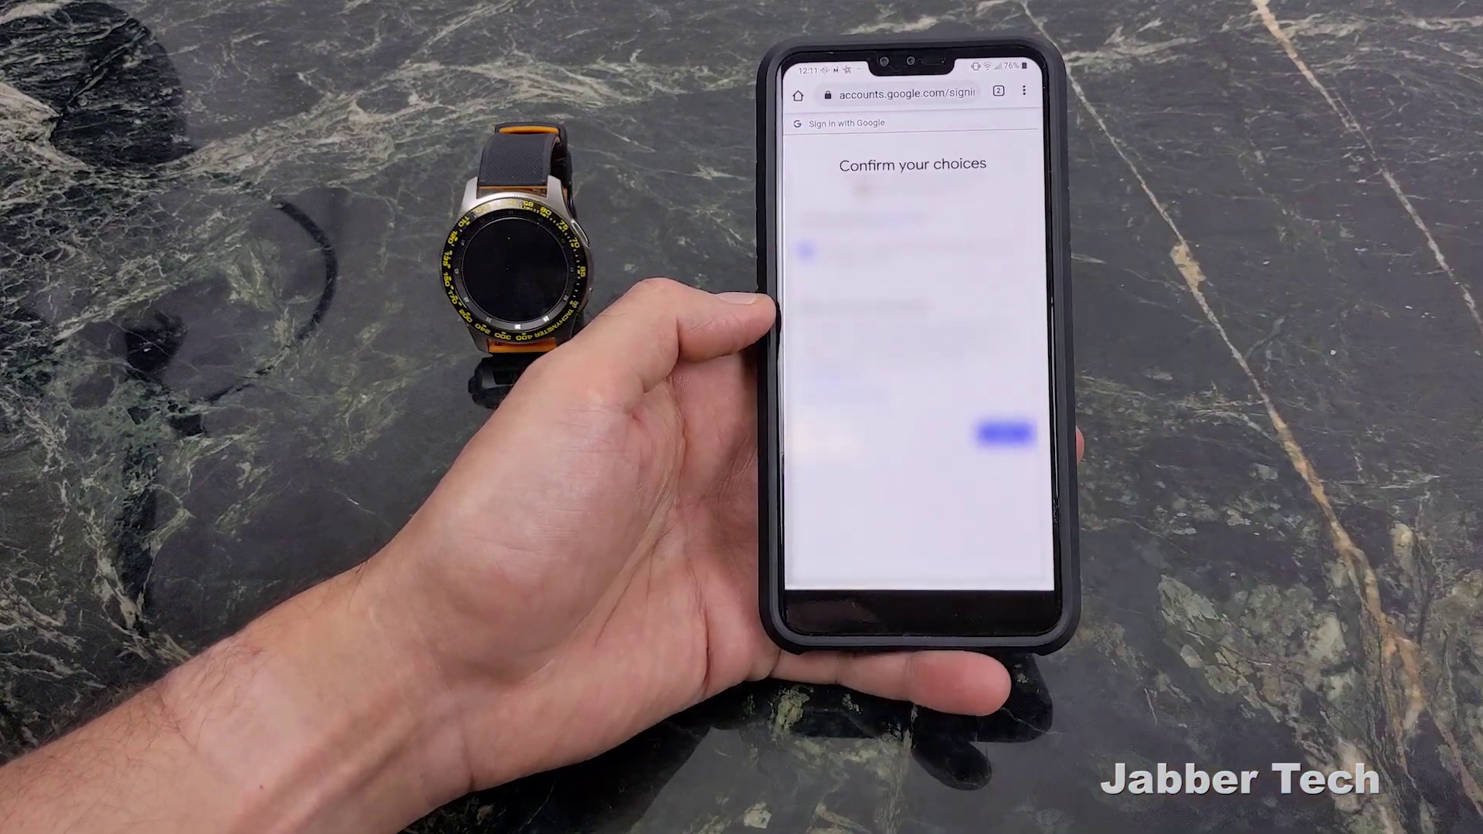
pyautogui.click(1005, 432)
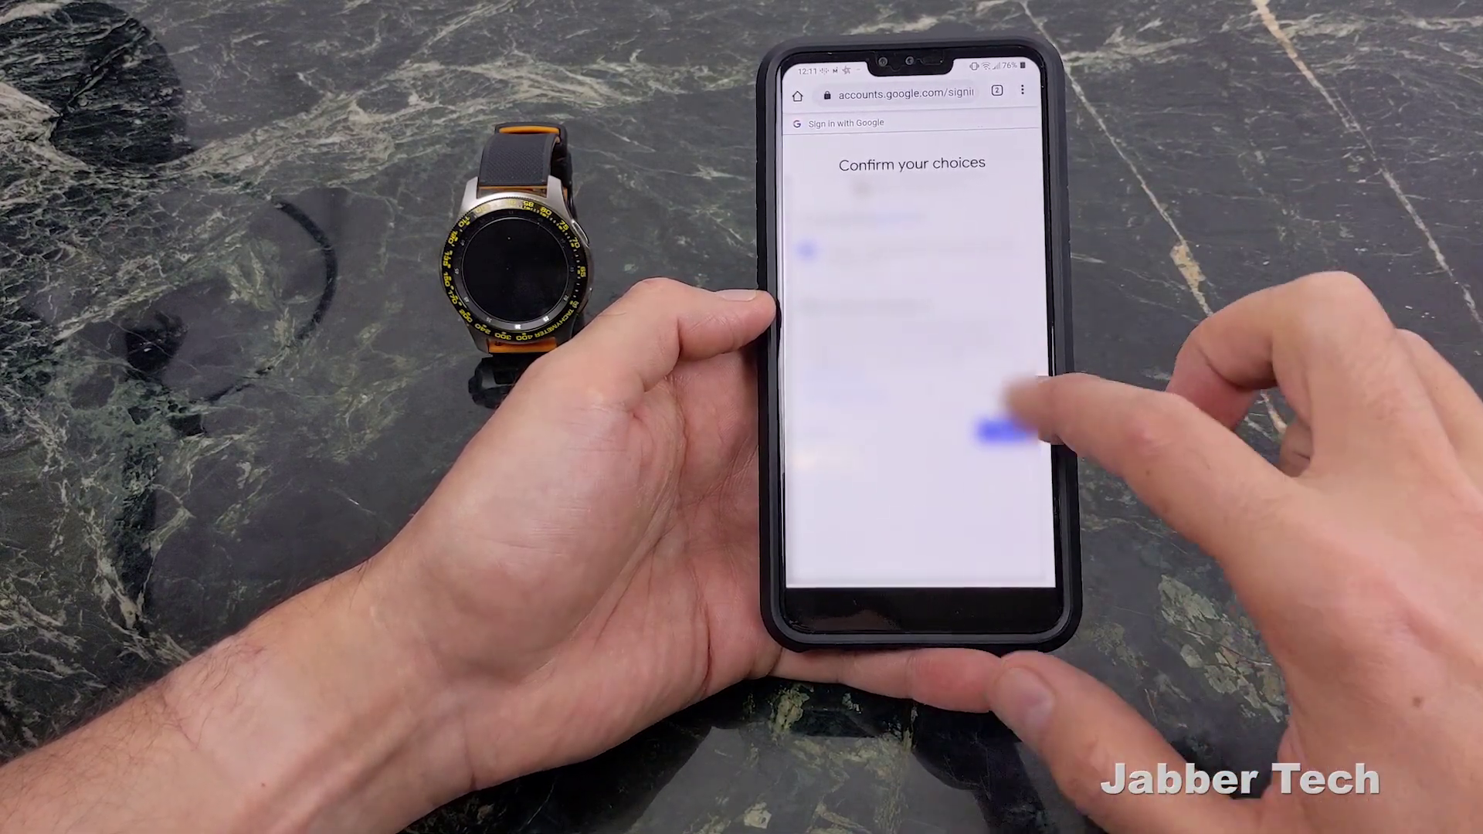